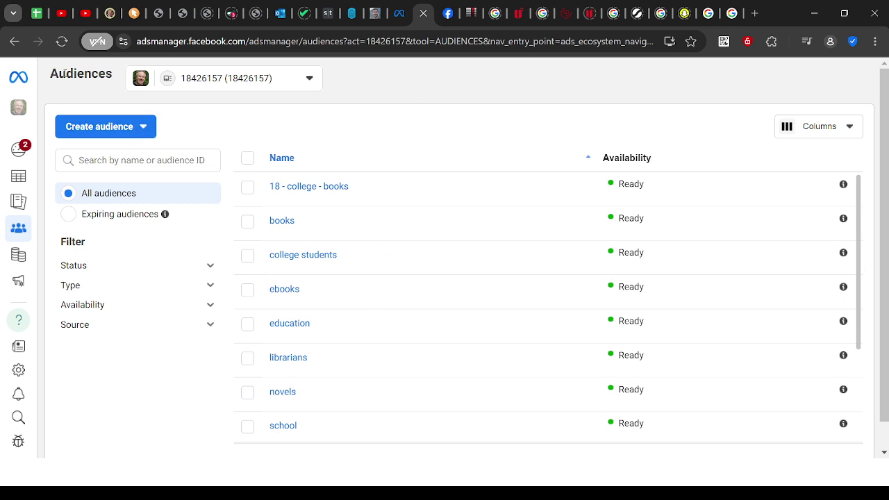
Step: Refresh the audiences list and sort it alphabetically by name
double_click(64, 73)
mouse_move(18, 175)
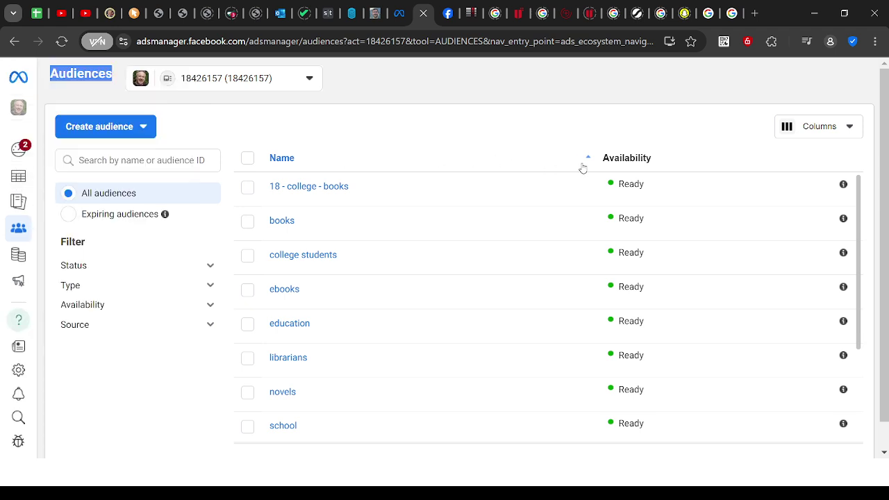
mouse_move(18, 158)
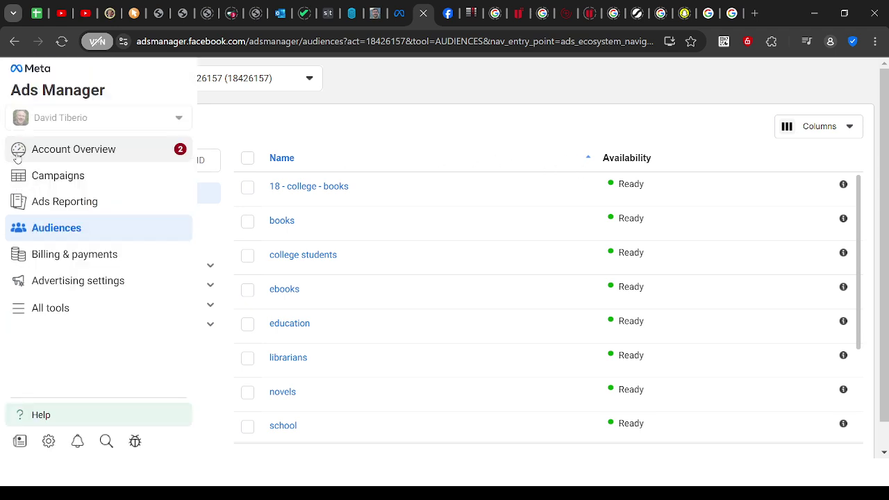
left_click(43, 229)
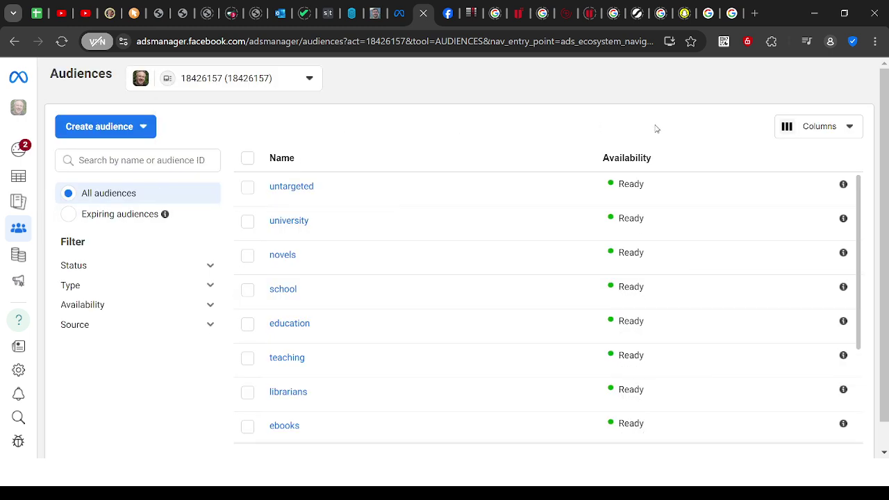
left_click(289, 159)
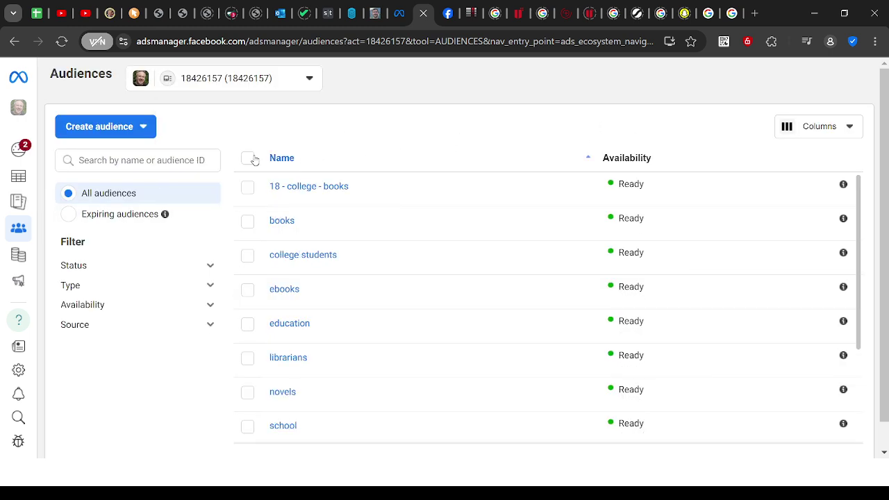
Step: Start a new saved audience named 'nursing'
left_click(125, 129)
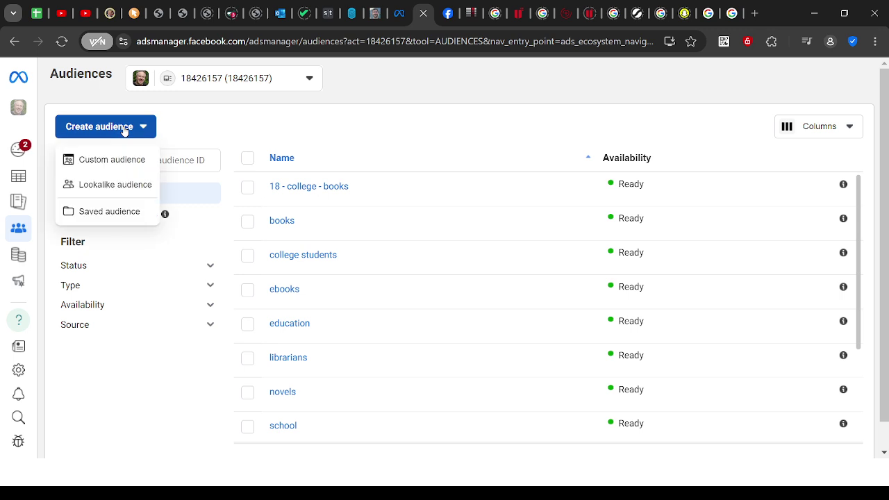
left_click(109, 211)
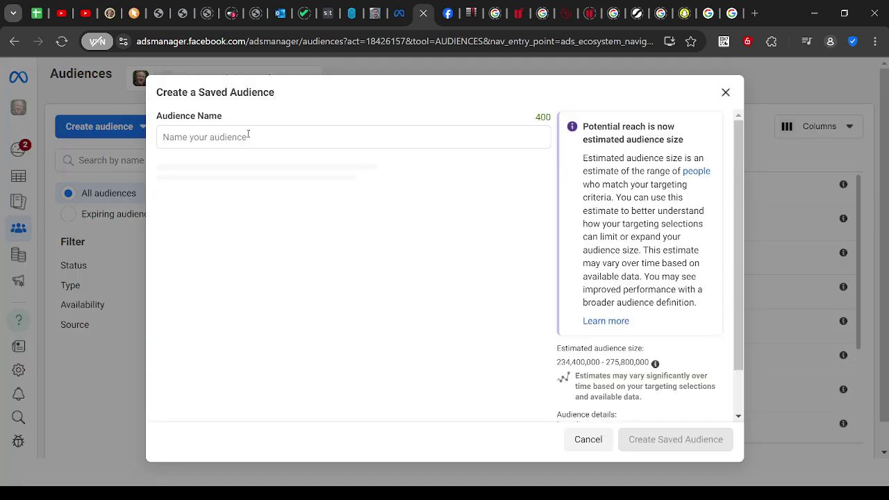
left_click(248, 137)
type("nursing")
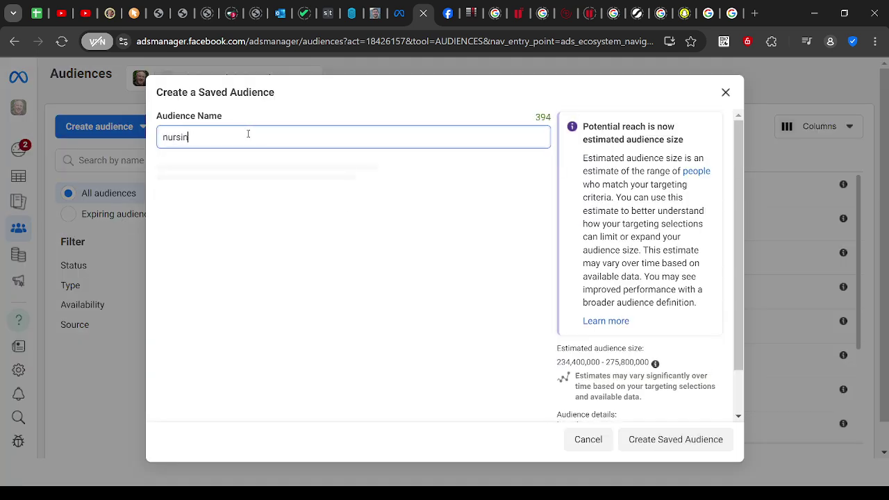
left_click(444, 104)
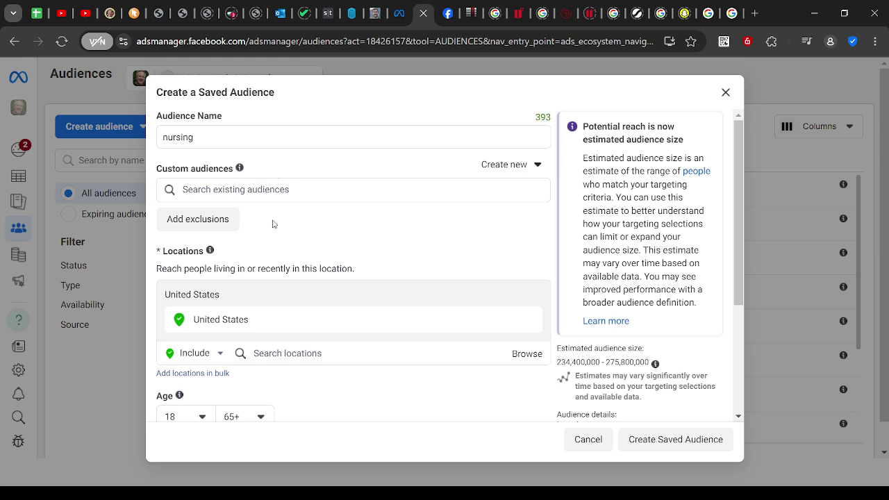
Step: Add English (All) as the audience's language
scroll(273, 224, "down", 2)
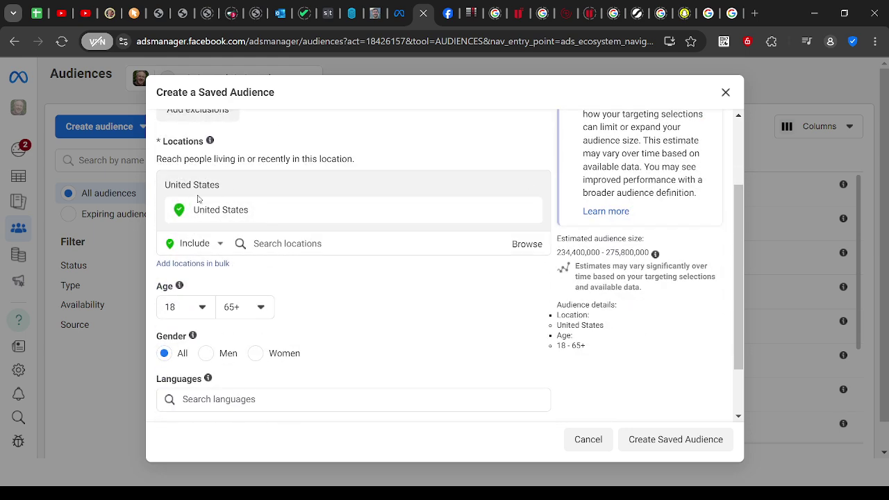
scroll(275, 170, "down", 1)
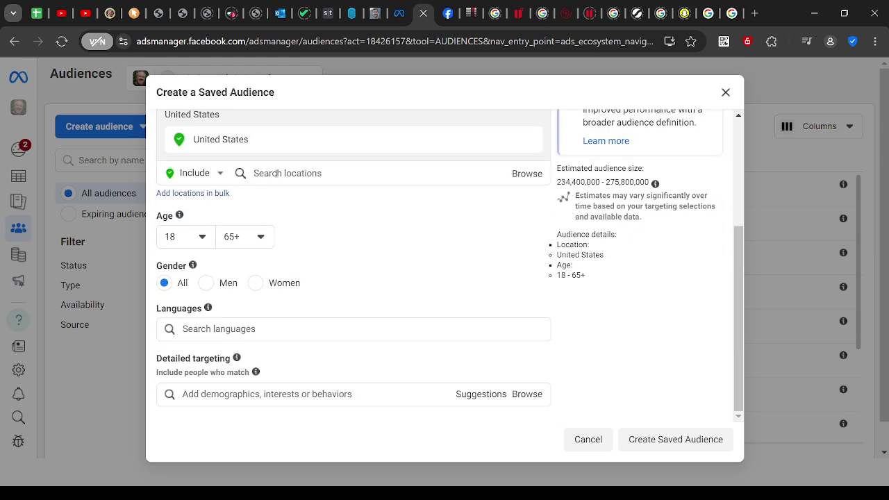
mouse_move(179, 216)
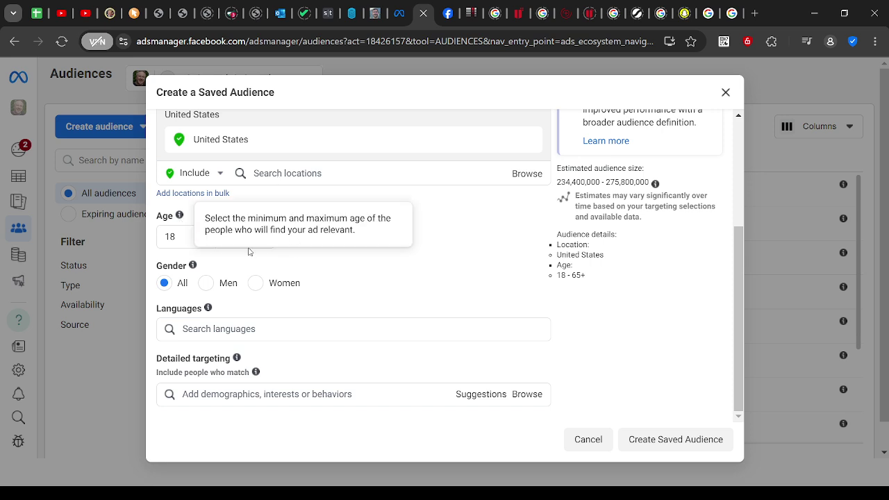
left_click(196, 330)
type("eng")
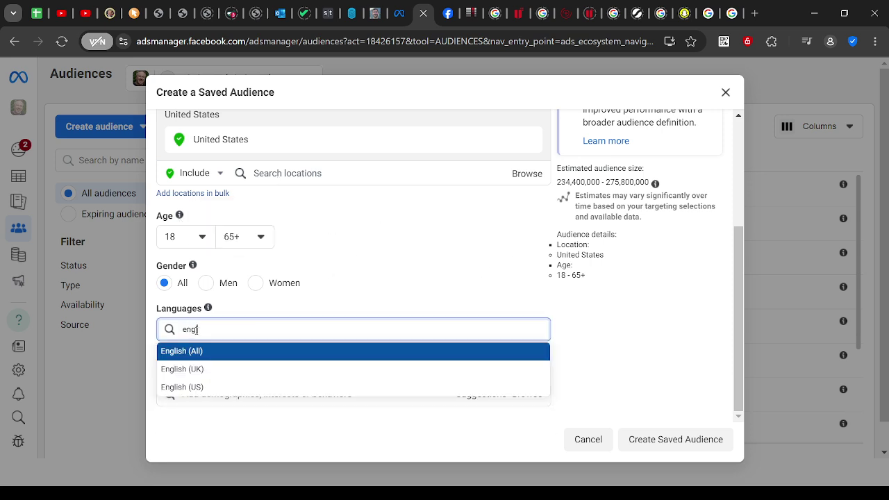
type("lish")
left_click(193, 351)
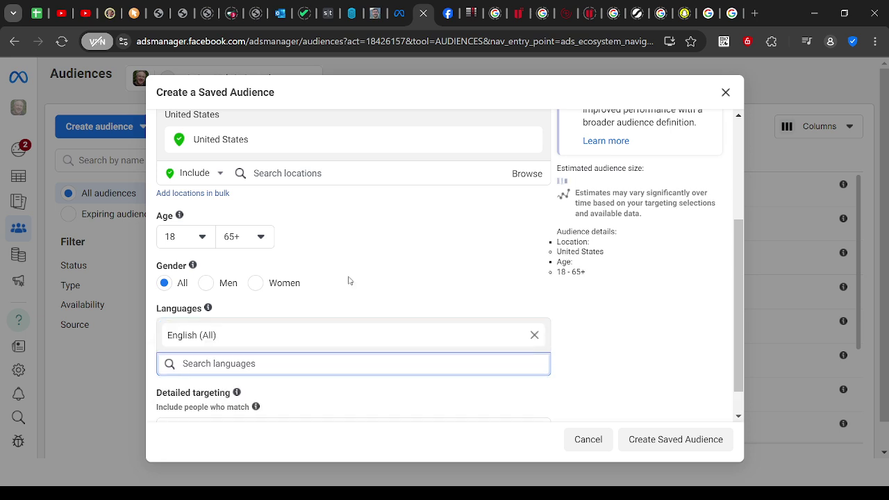
scroll(414, 223, "down", 1)
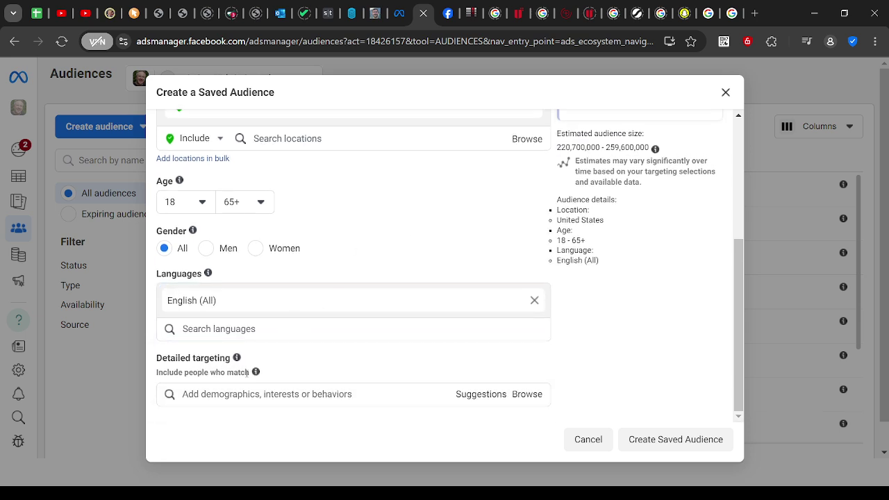
Step: Add the Pediatric nursing job title and the Nursing theory field of study
left_click(240, 394)
type("nursing")
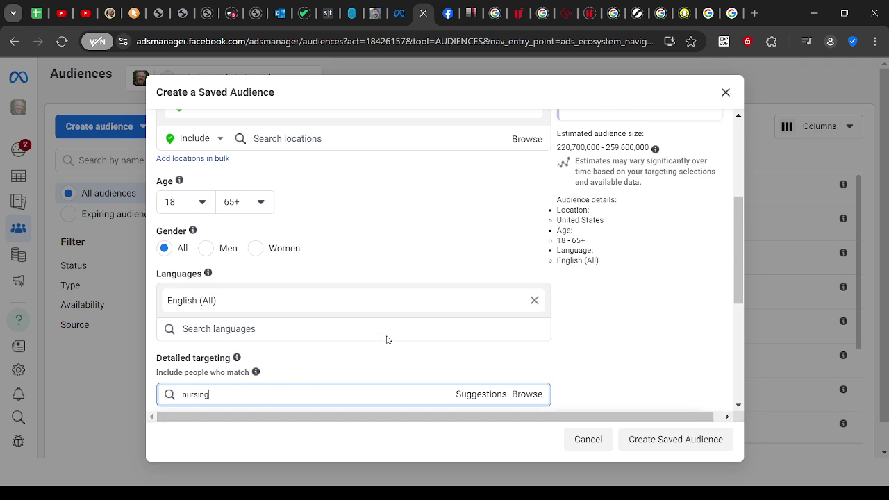
scroll(387, 340, "down", 5)
left_click(213, 218)
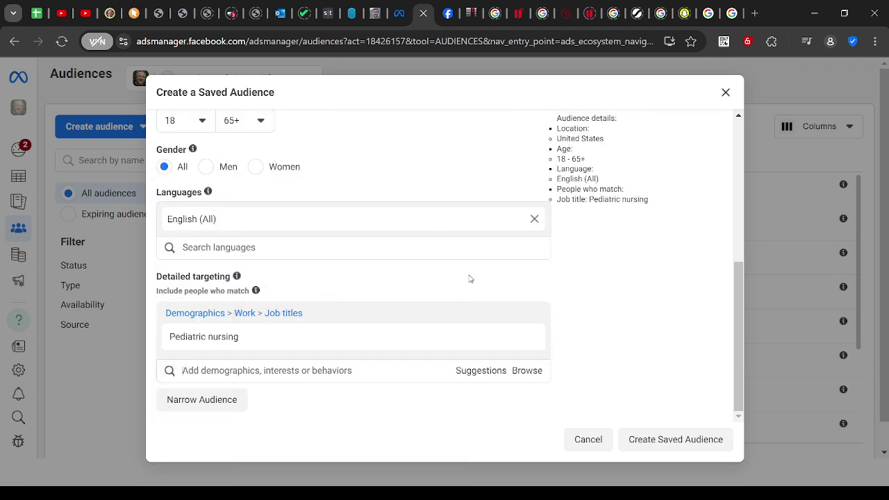
left_click(248, 370)
type("nursing")
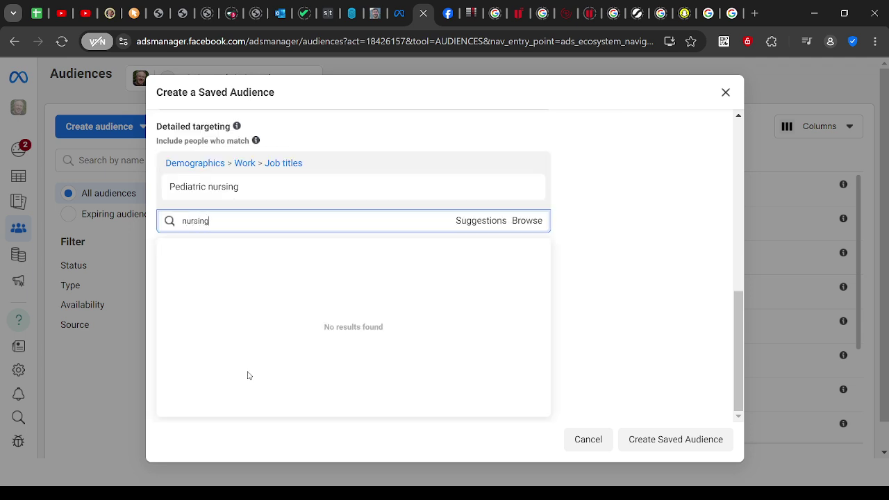
double_click(195, 211)
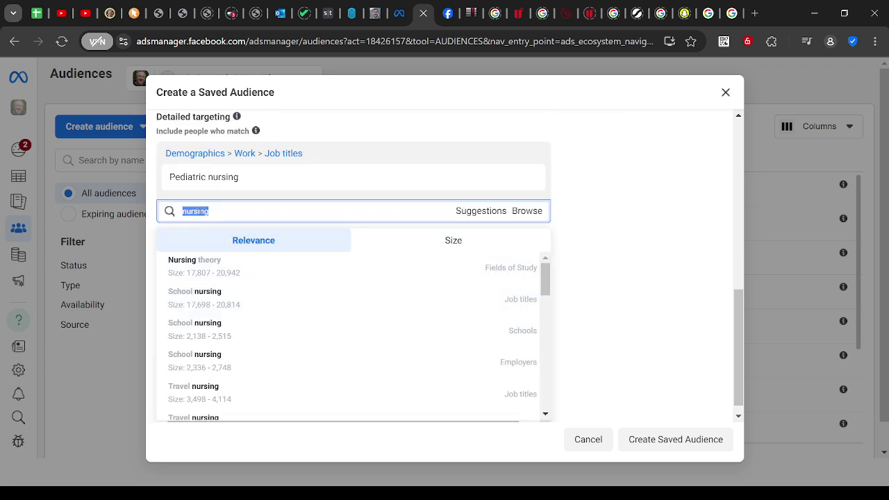
left_click(197, 262)
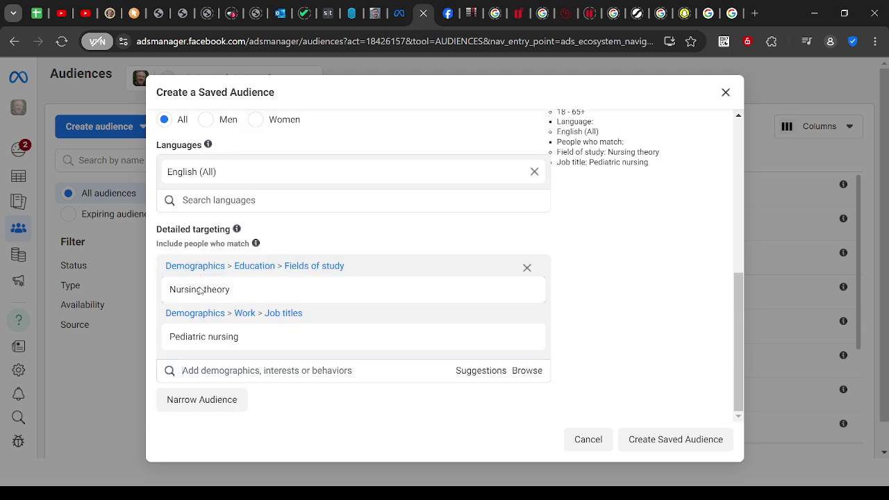
Step: Add School nursing as job title, school and employer, and Travel nursing as job title and employer
left_click(192, 370)
type("nursing")
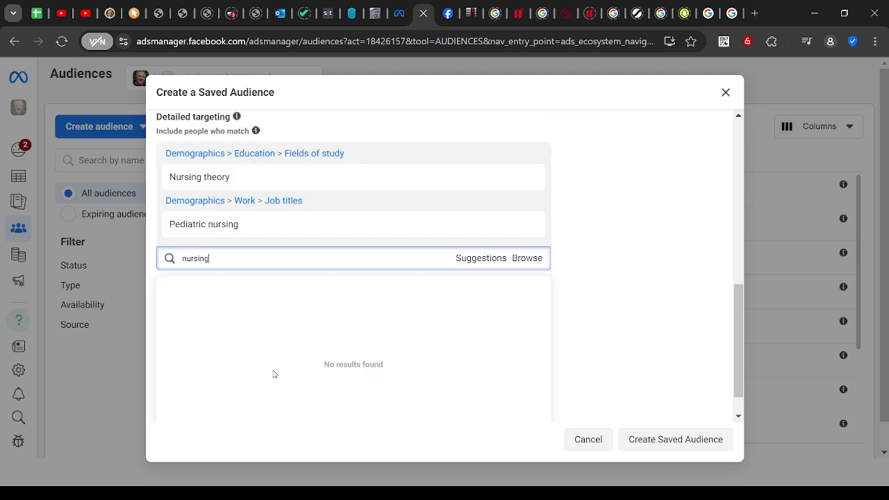
left_click(195, 341)
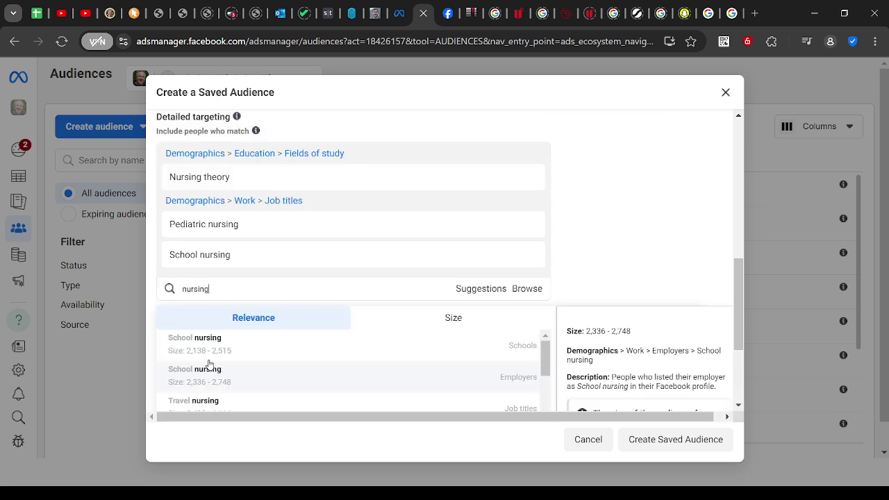
left_click(208, 355)
type("nursing")
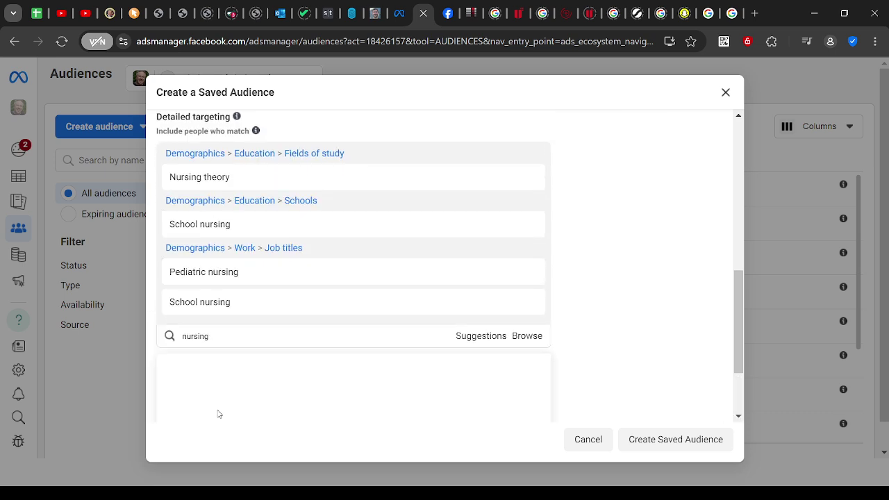
left_click(220, 400)
type("nursing")
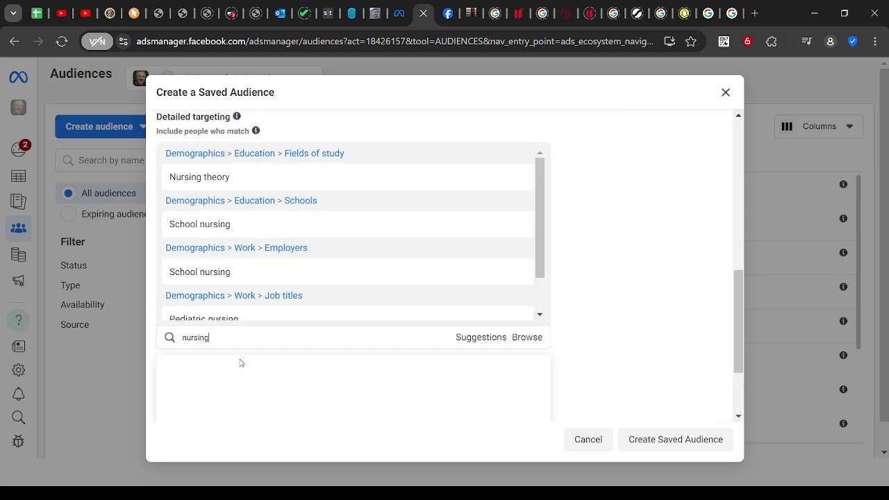
left_click(210, 401)
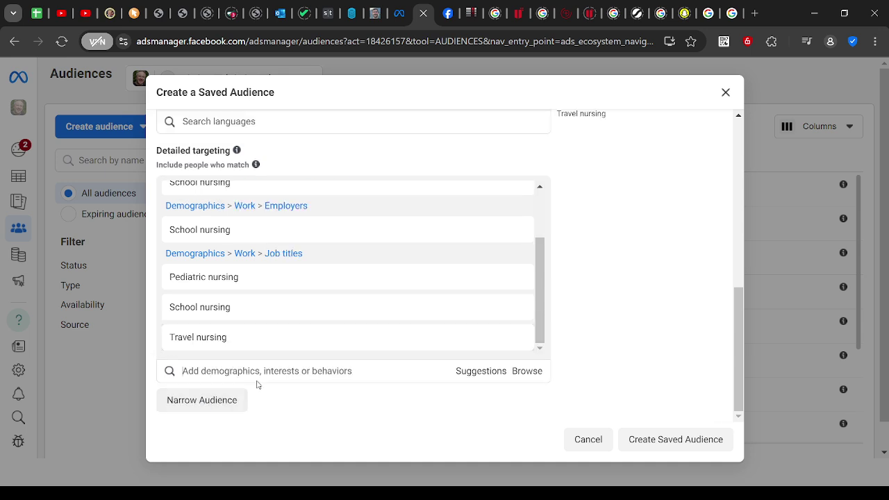
type("nursing")
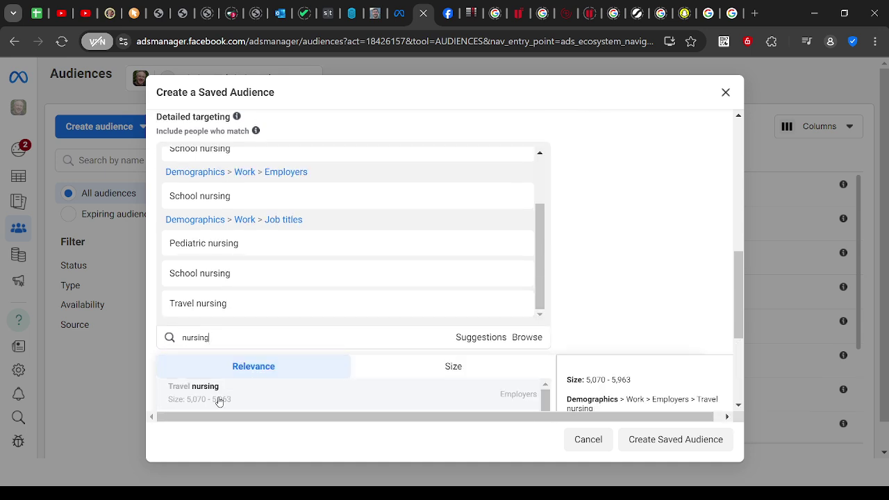
left_click(220, 399)
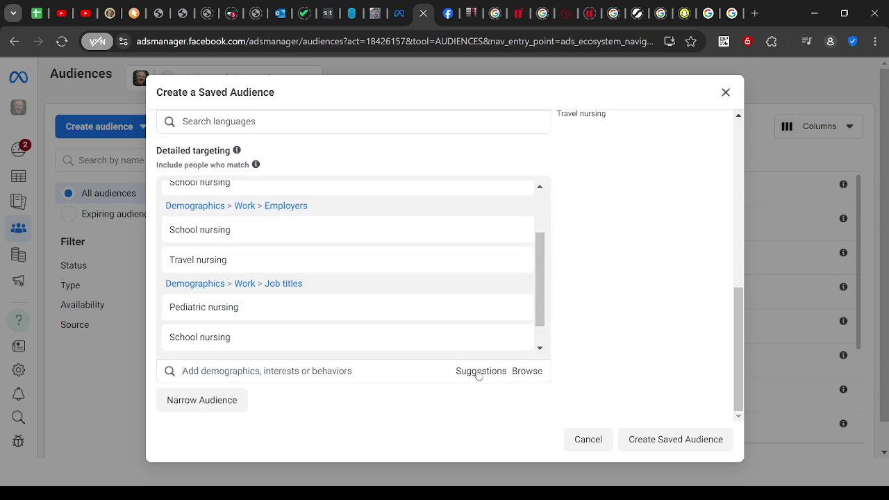
Step: Add suggested RN and LPN entries such as Traveling Nurse, Staff RN, Practical Nursing (LPN) and LPN Nurse
left_click(479, 372)
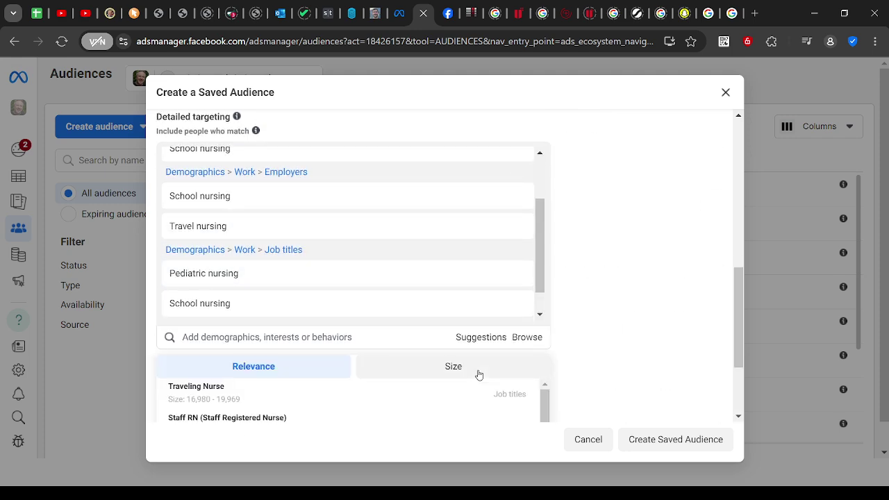
left_click(221, 397)
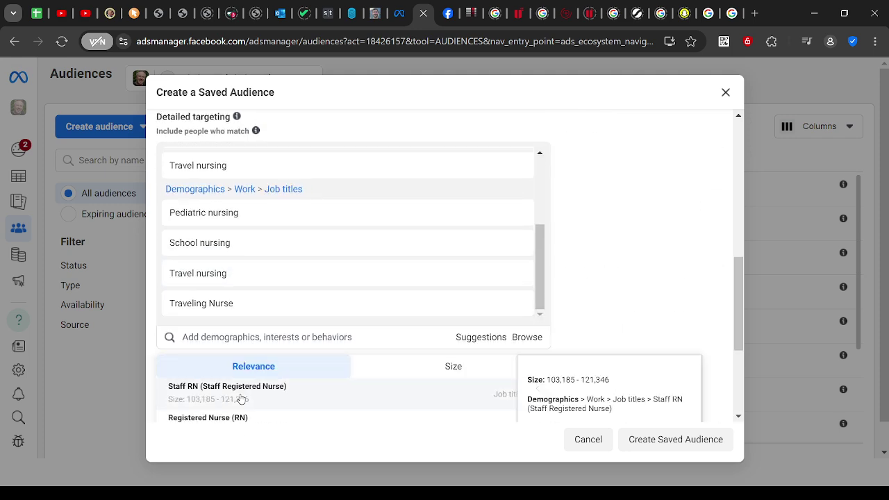
left_click(240, 398)
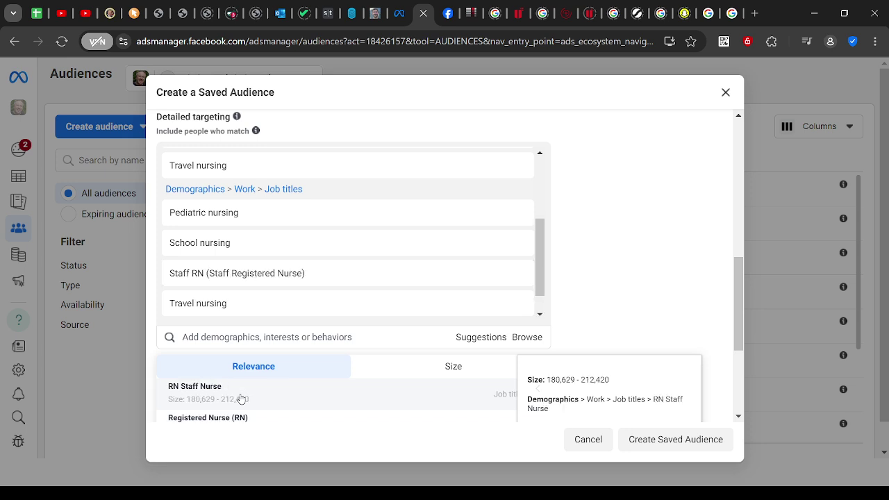
left_click(240, 399)
left_click(240, 399)
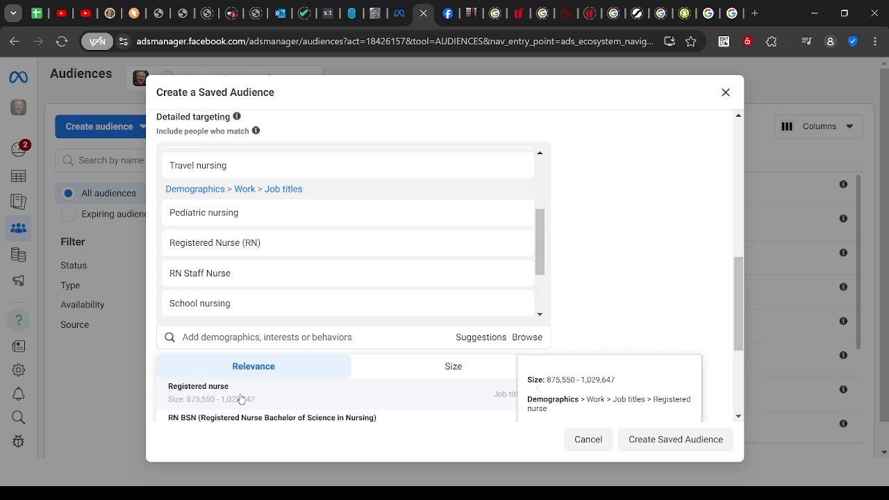
left_click(240, 399)
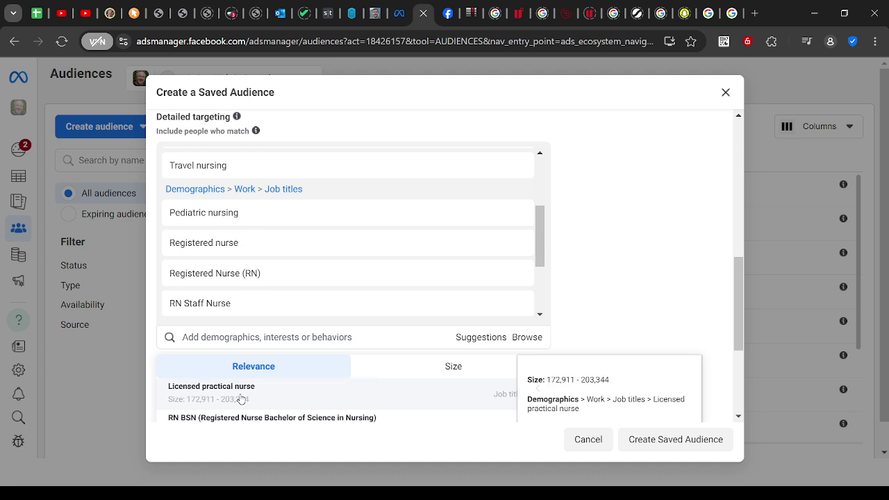
left_click(240, 398)
left_click(240, 398)
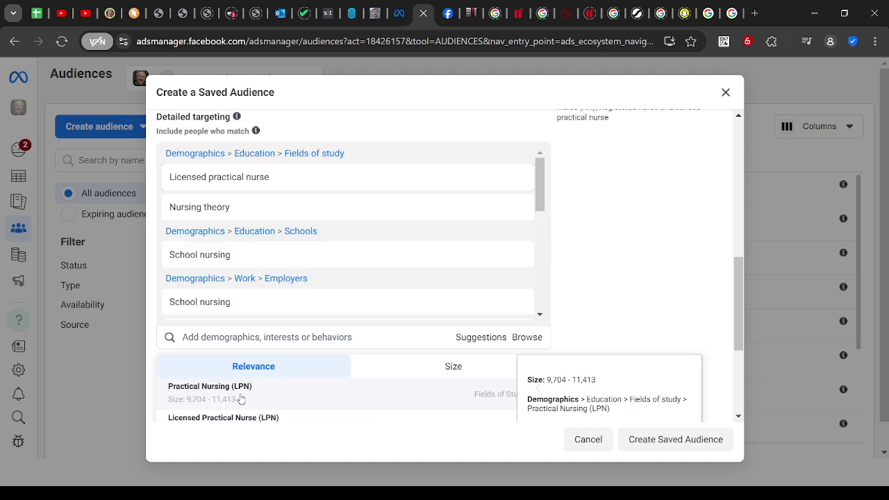
left_click(240, 399)
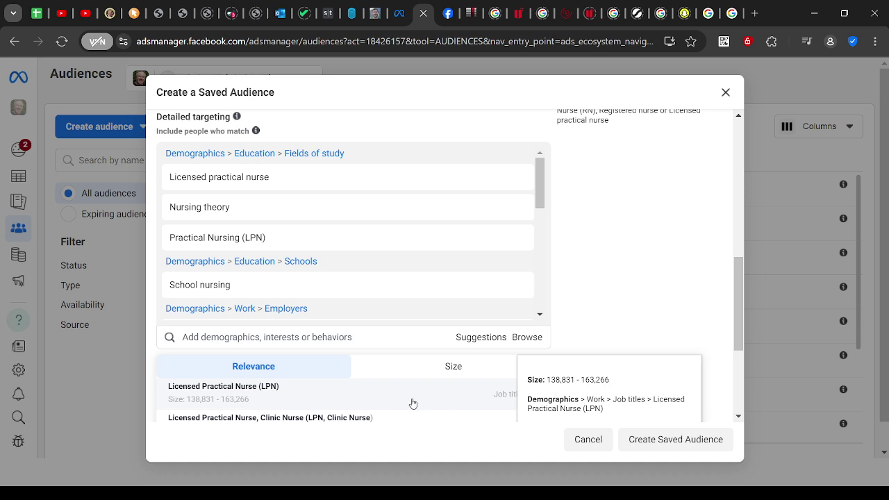
left_click(280, 402)
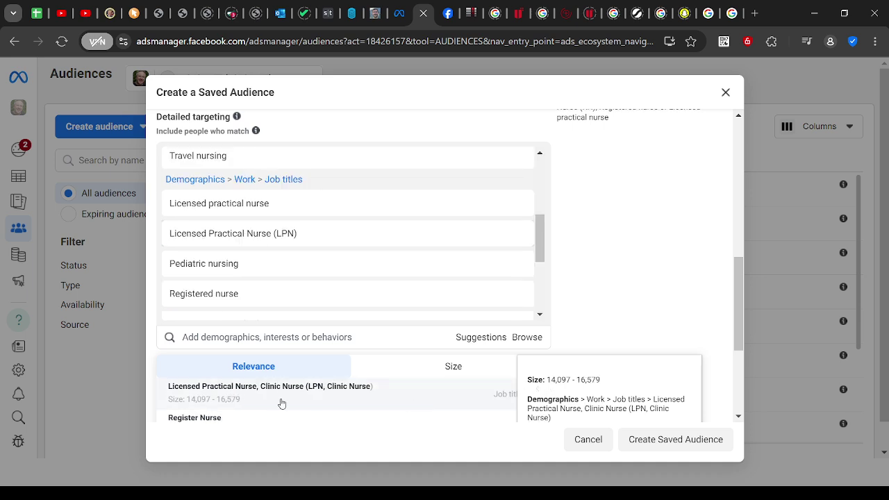
left_click(281, 402)
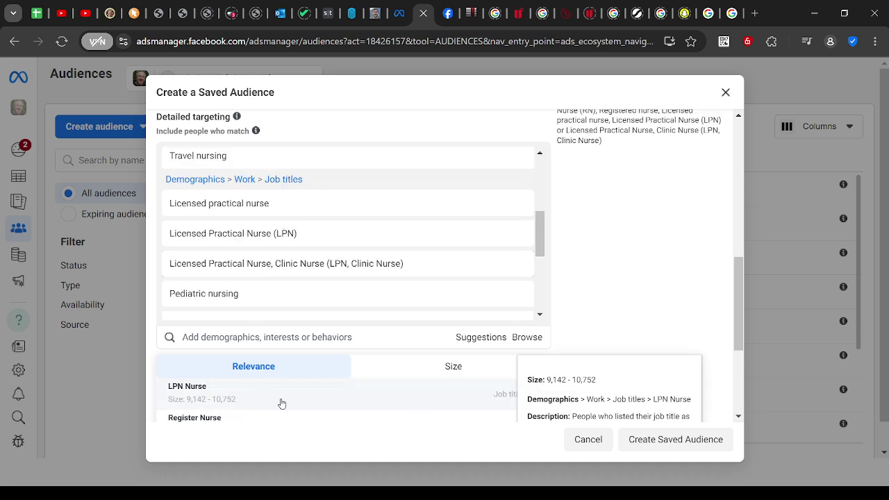
left_click(281, 402)
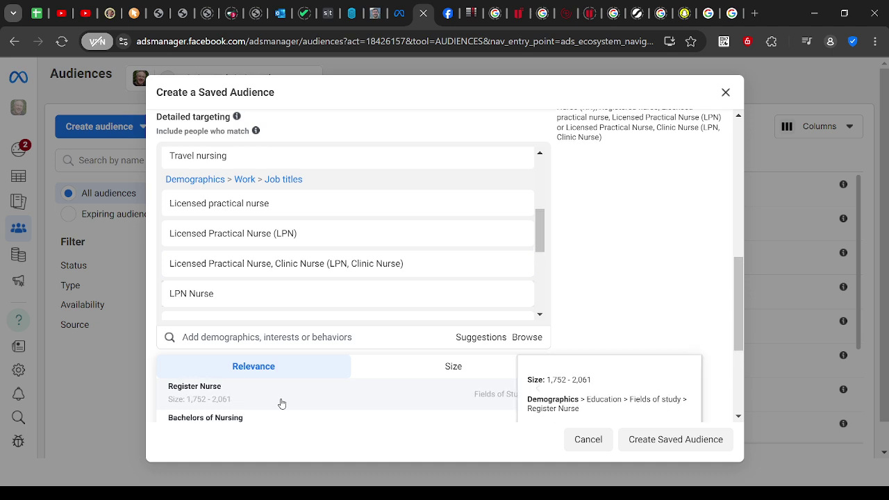
Step: Add suggested RN/BSN fields of study like BS NURSING, RN-BSN Nursing, Nursing RN and Bachelors in Nursing
left_click(240, 397)
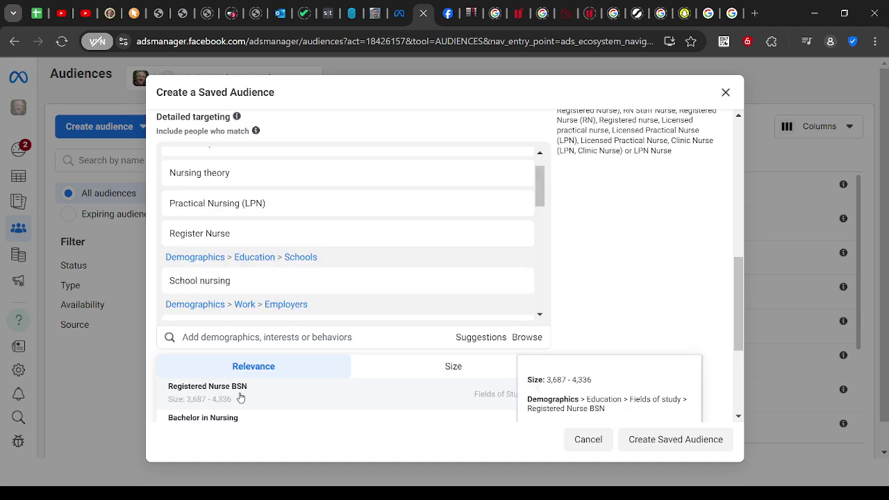
left_click(240, 397)
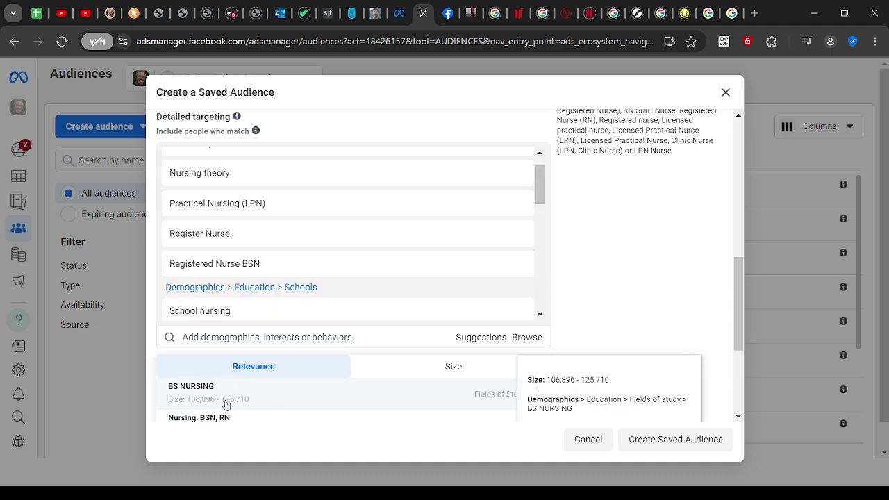
left_click(228, 396)
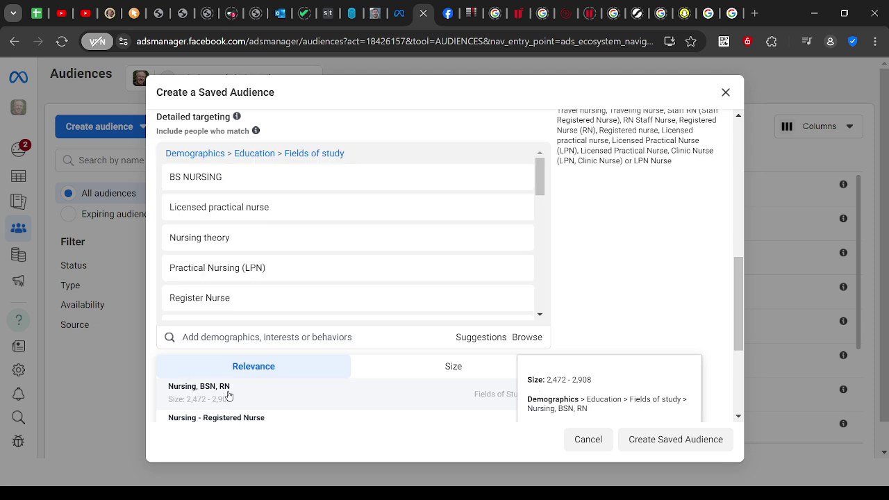
left_click(228, 396)
left_click(234, 399)
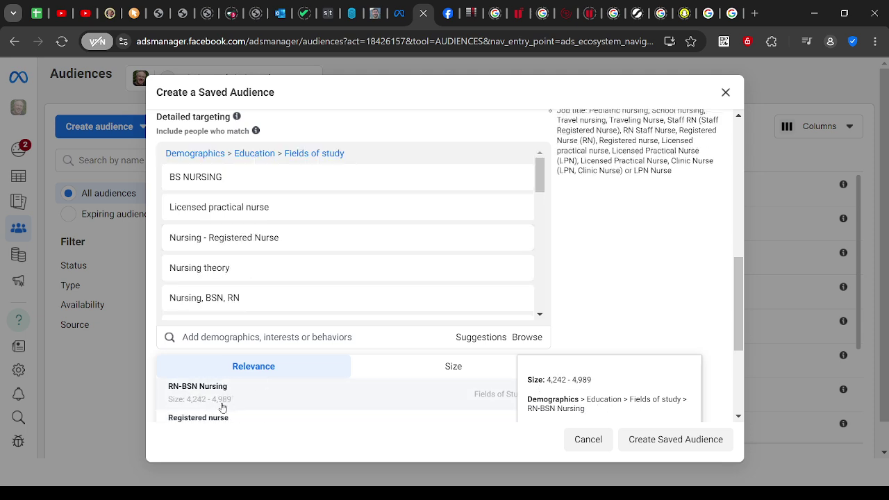
left_click(201, 398)
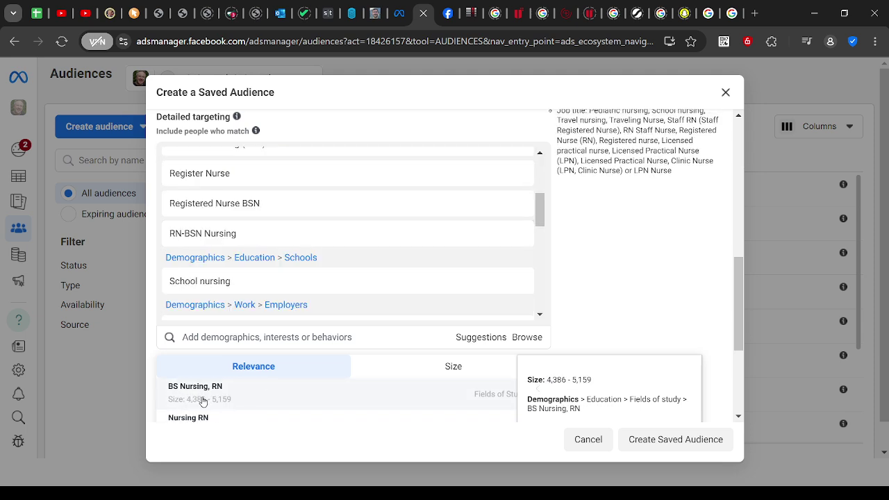
left_click(203, 401)
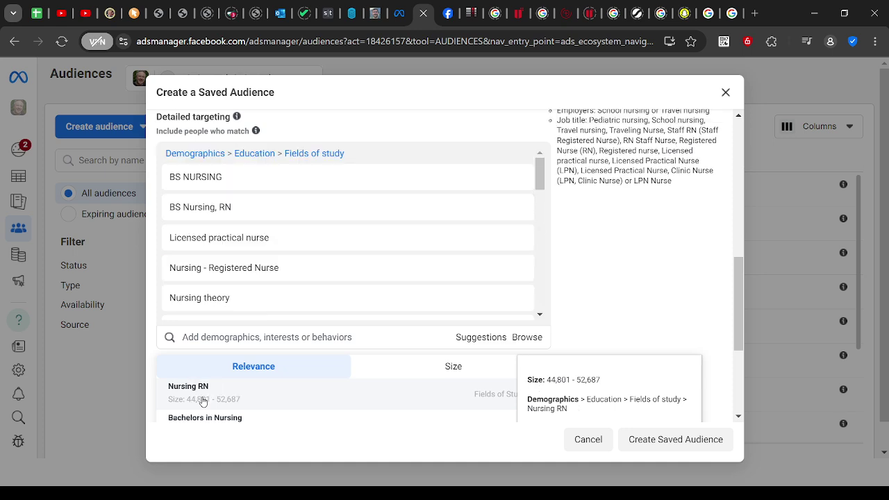
left_click(203, 402)
left_click(202, 401)
left_click(203, 401)
Step: Search 'lpn' to add LPN Nursing, then add Bachelors of Science Nursing and LPN Nursing Program
left_click(224, 340)
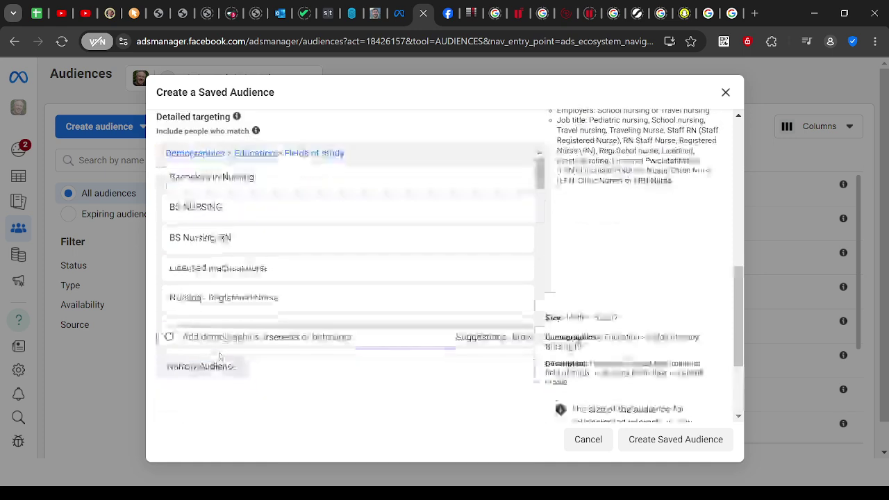
type("lpn")
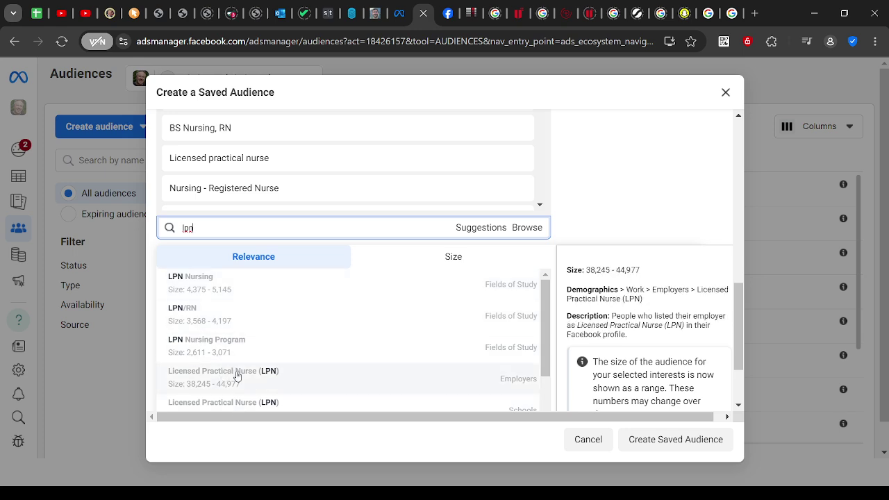
left_click(215, 291)
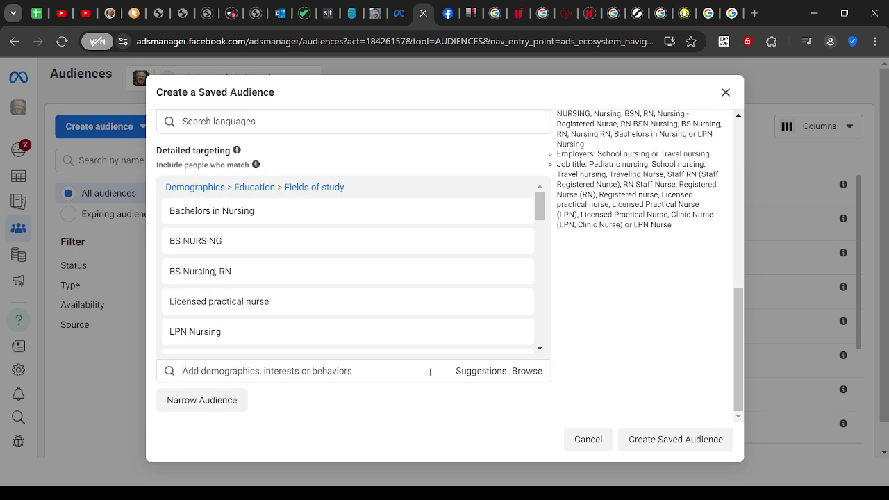
left_click(490, 370)
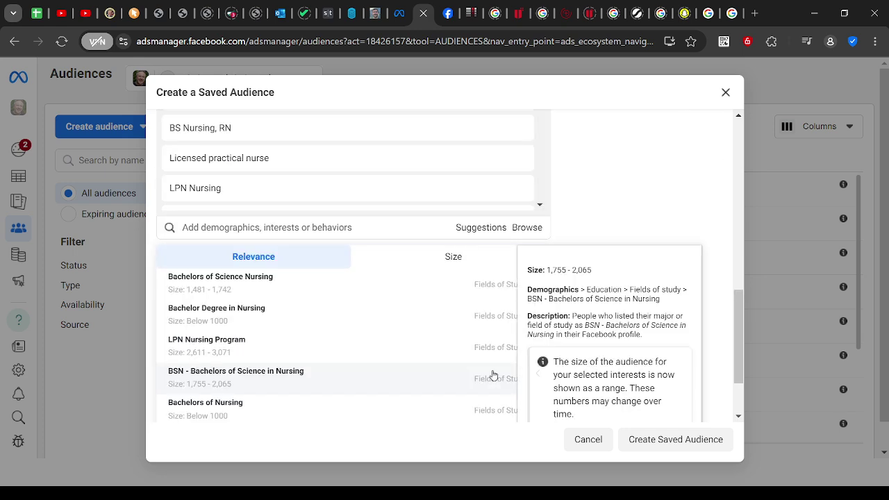
left_click(234, 281)
scroll(412, 343, "down", 3)
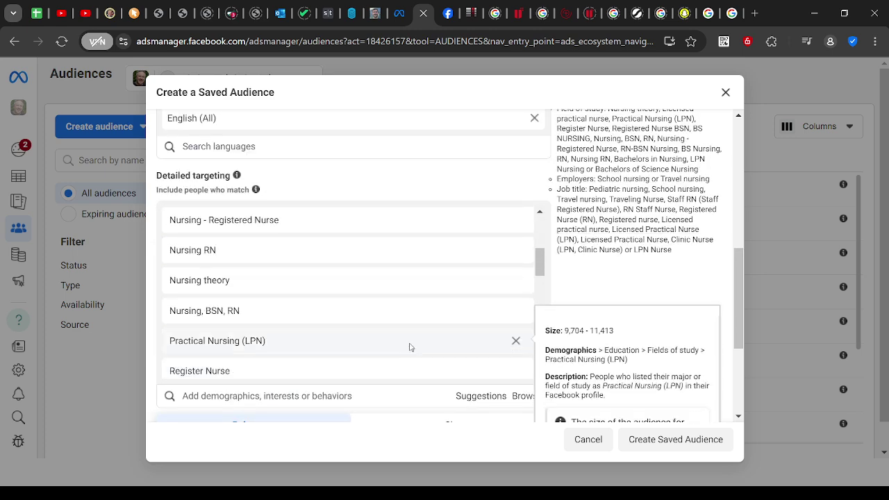
scroll(589, 229, "down", 3)
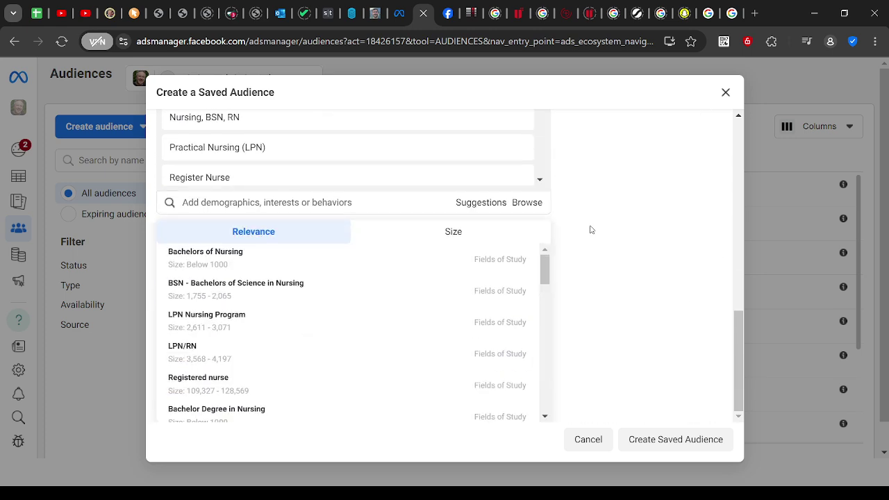
left_click(182, 319)
Step: Add BSN, Bachelors of Nursing, LPN/RN and Registered Nursing (RN) fields of study
left_click(208, 318)
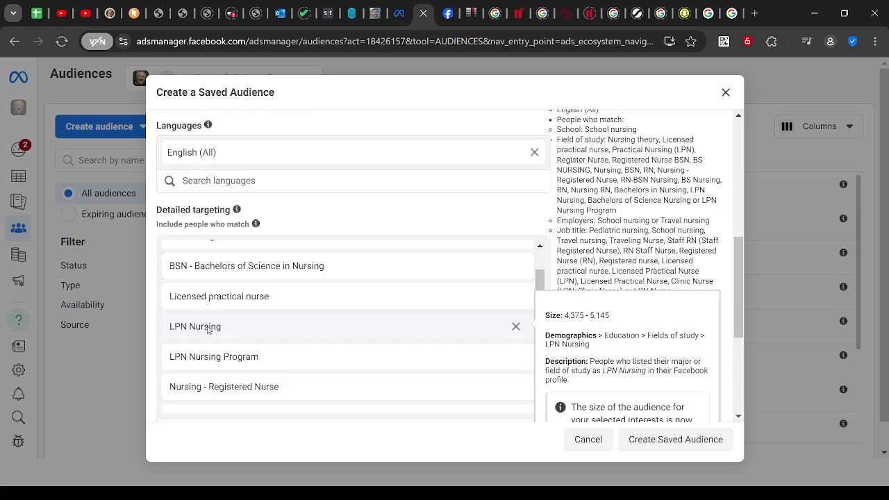
scroll(579, 241, "down", 3)
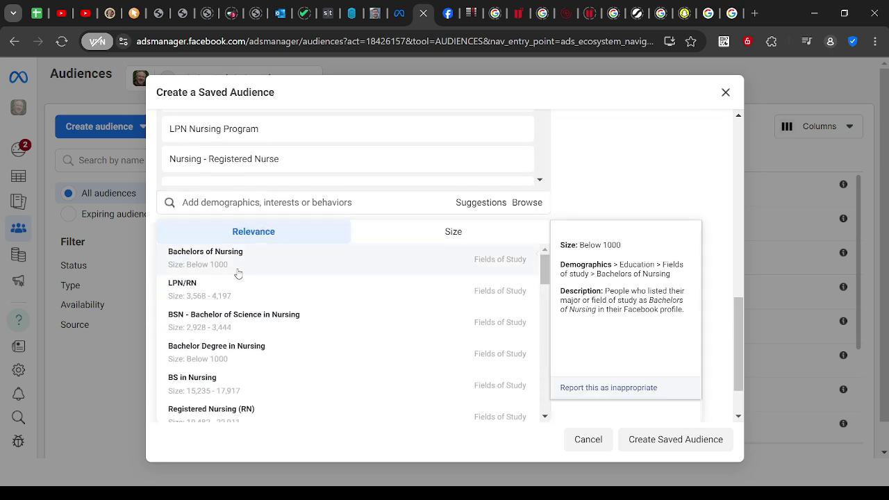
left_click(238, 273)
scroll(565, 264, "down", 3)
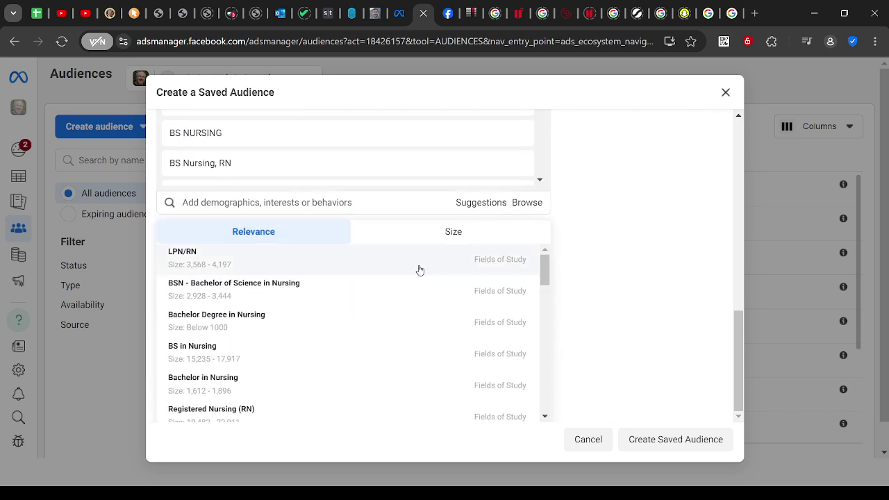
left_click(361, 268)
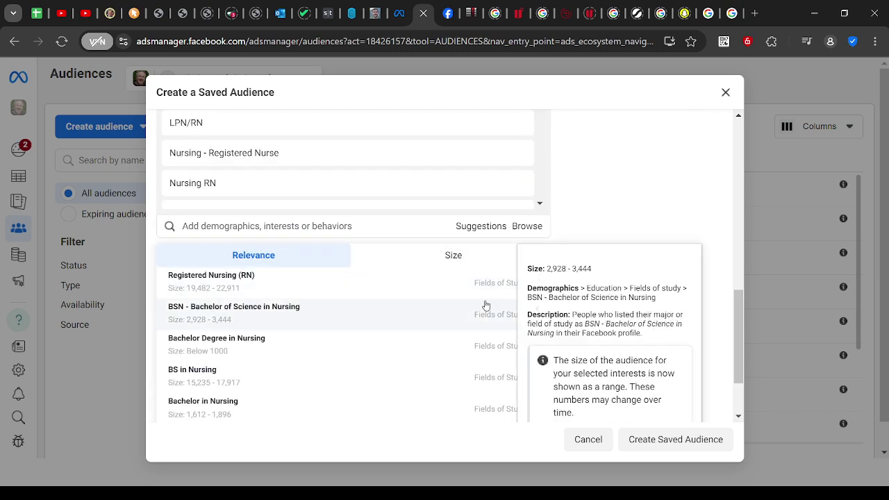
left_click(301, 281)
left_click(286, 290)
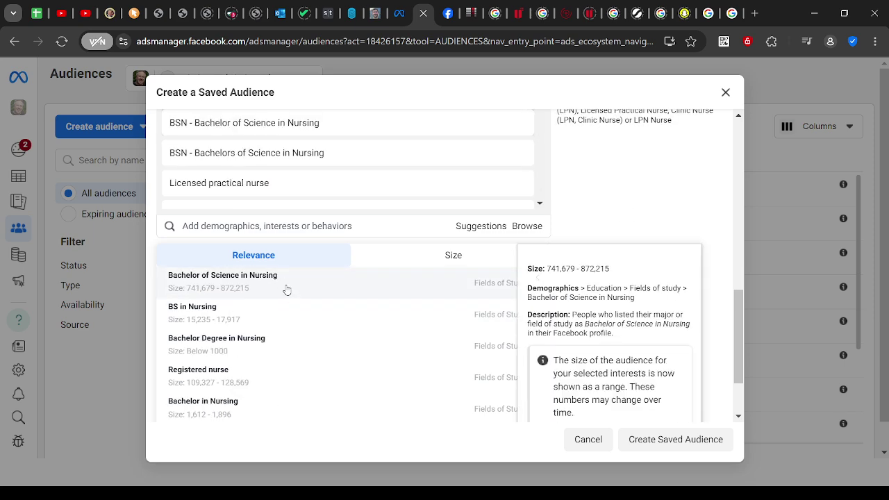
left_click(286, 290)
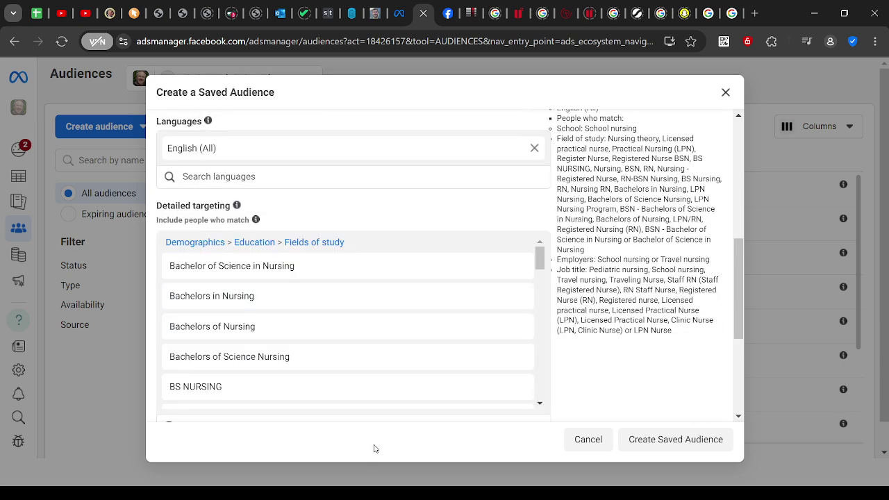
Step: Add Bachelor Degree in Nursing, BS in Nursing, Registered nurse and RN Nursing fields of study
scroll(629, 358, "down", 5)
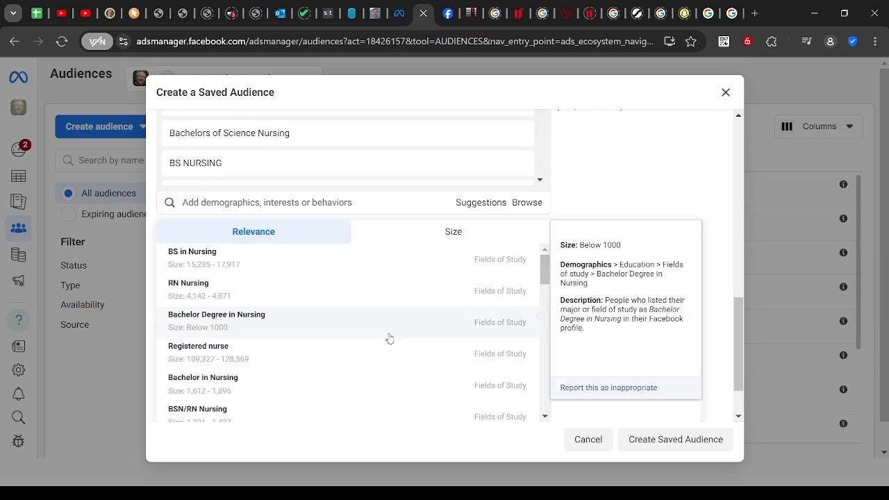
left_click(314, 326)
scroll(627, 232, "down", 4)
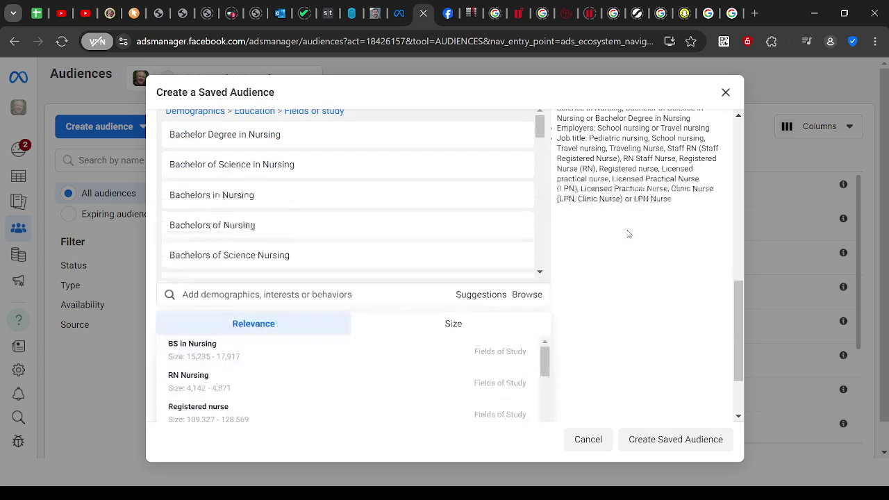
left_click(314, 273)
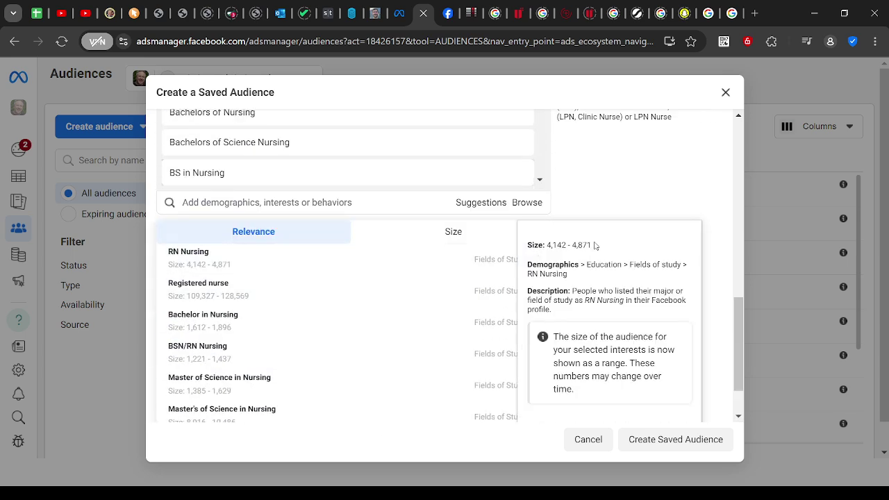
left_click(227, 289)
left_click(226, 291)
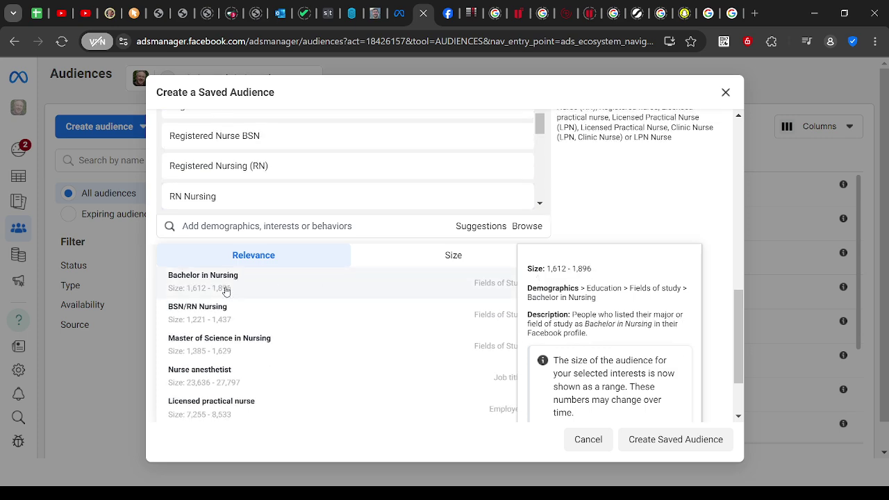
scroll(399, 359, "up", 6)
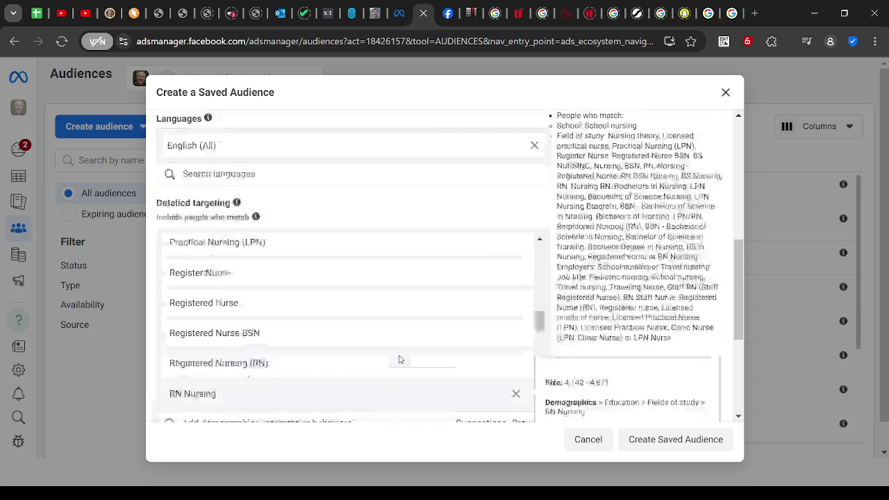
scroll(399, 360, "up", 10)
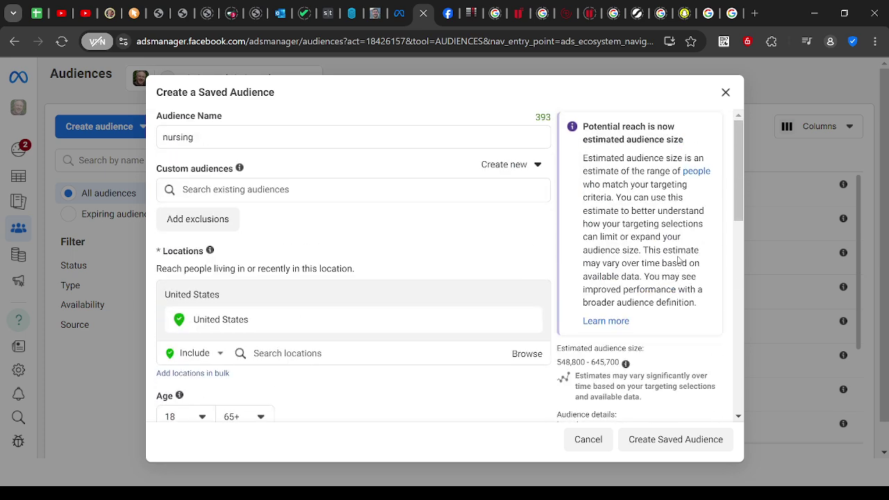
Step: Try 'weldin' and 'books' in the exclusion search, then clear it
left_click(222, 221)
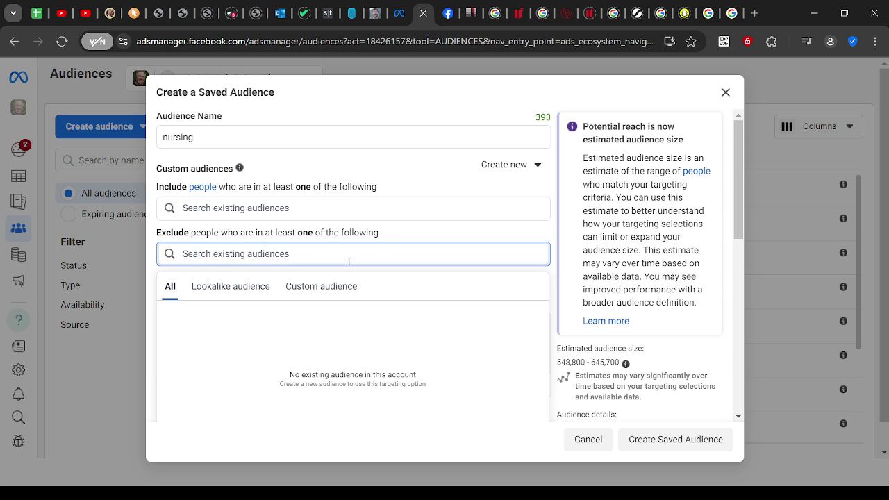
type("welding")
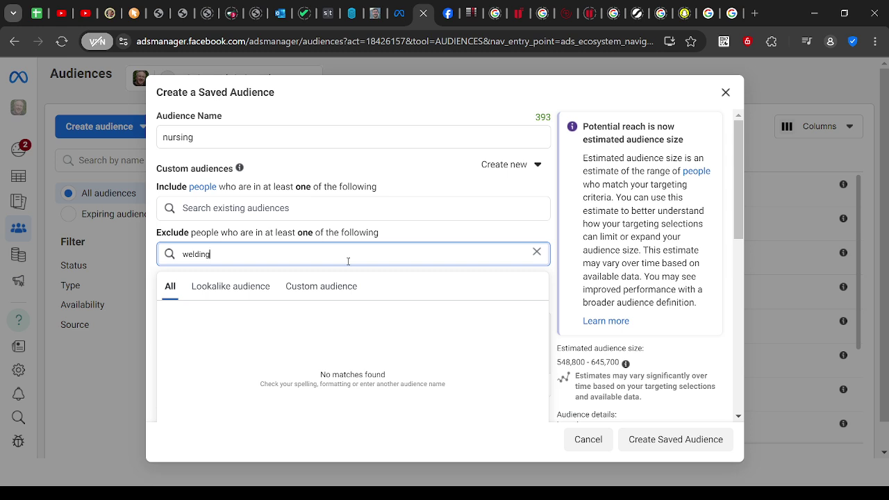
key("BackSpace")
key("BackSpace")
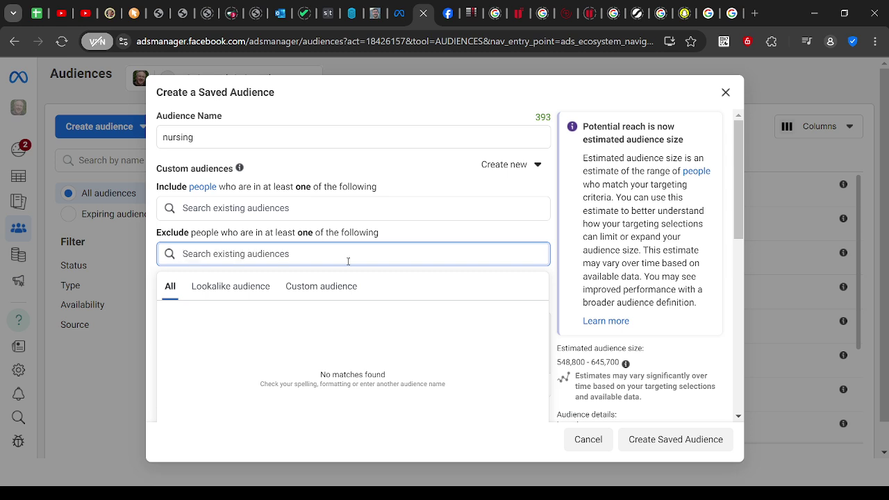
type("books")
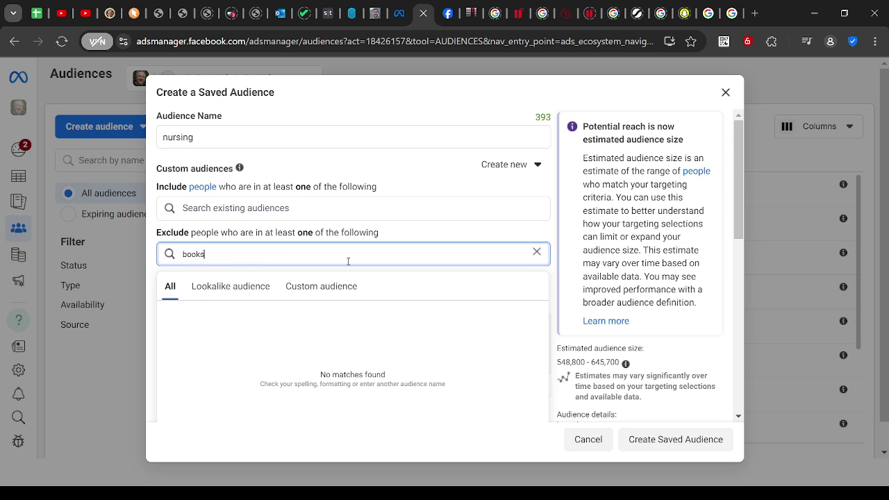
key("Escape")
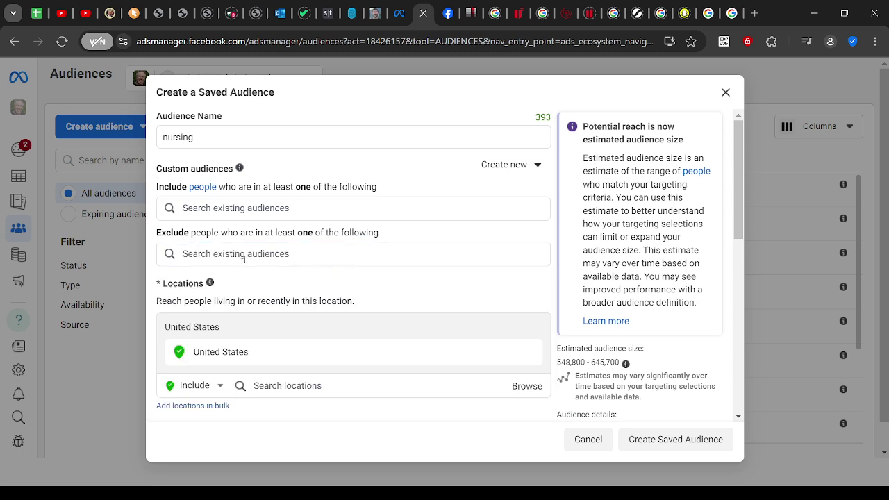
Step: Check the Custom, Lookalike and All exclusion tabs, finding no audiences to exclude
left_click(236, 254)
left_click(334, 287)
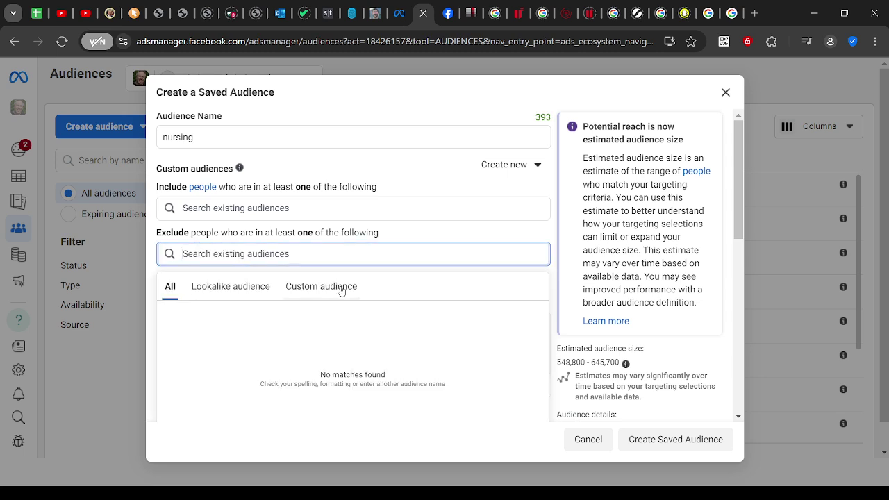
left_click(234, 286)
left_click(170, 287)
scroll(557, 244, "down", 2)
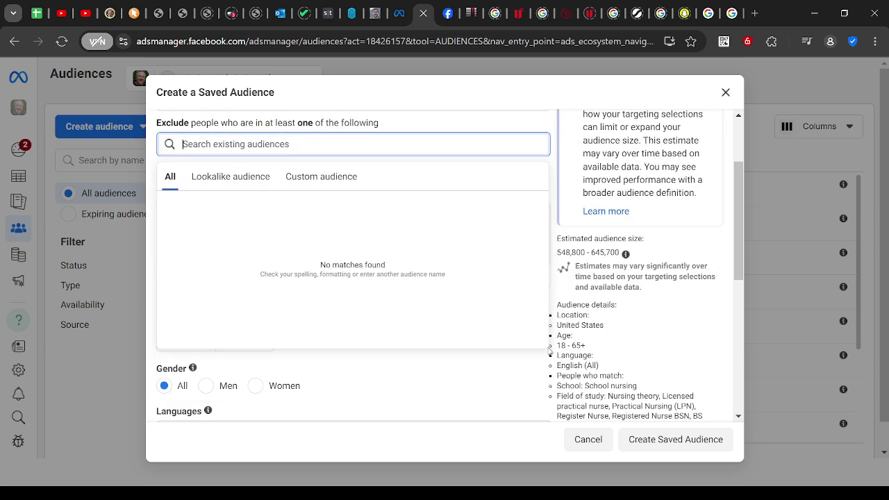
Step: Review the location Include/Exclude options, then add an empty 'must also match' narrowing group
left_click(556, 359)
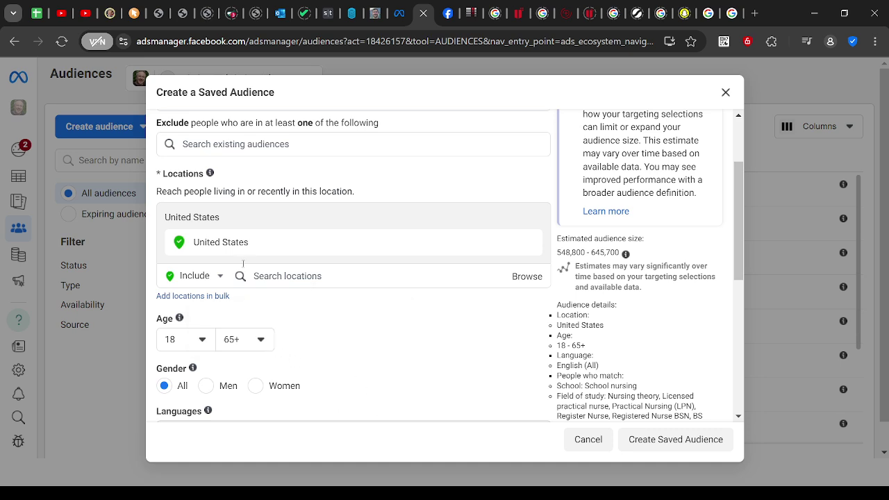
left_click(274, 275)
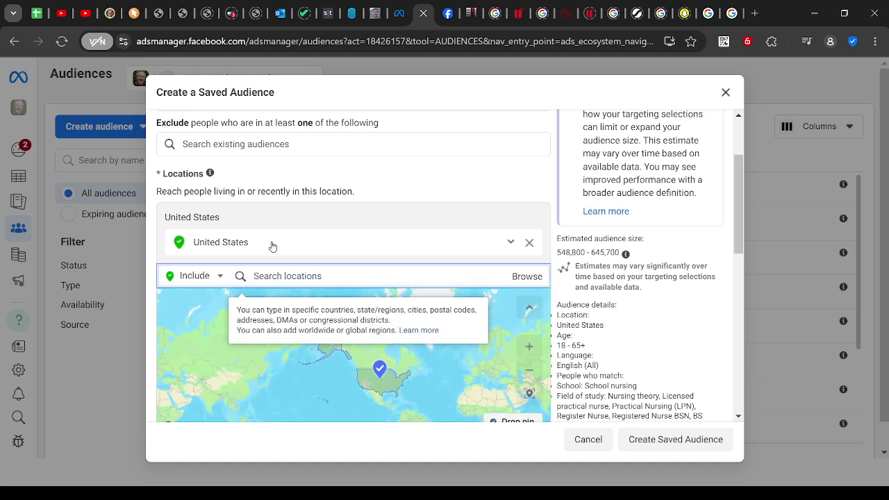
left_click(219, 276)
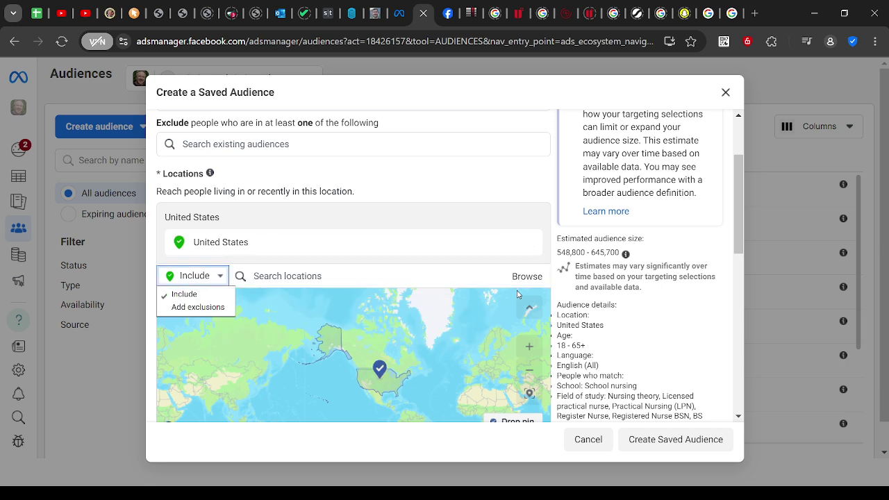
scroll(557, 281, "down", 3)
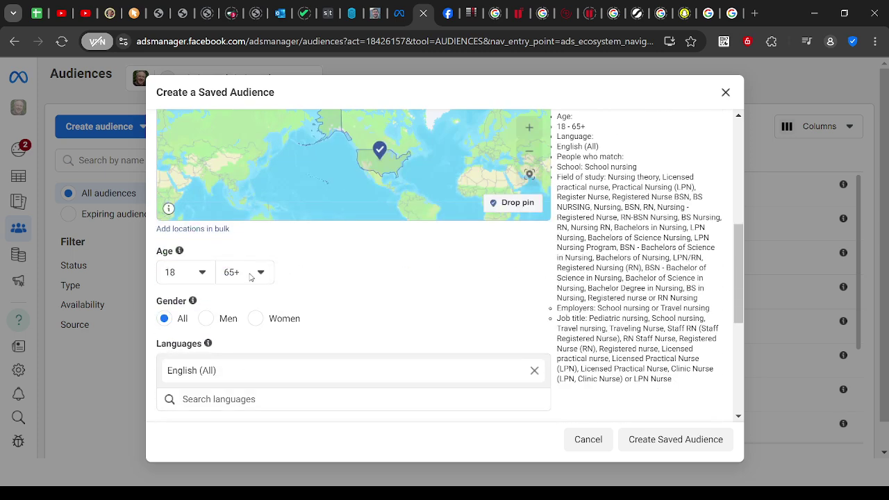
scroll(469, 313, "down", 2)
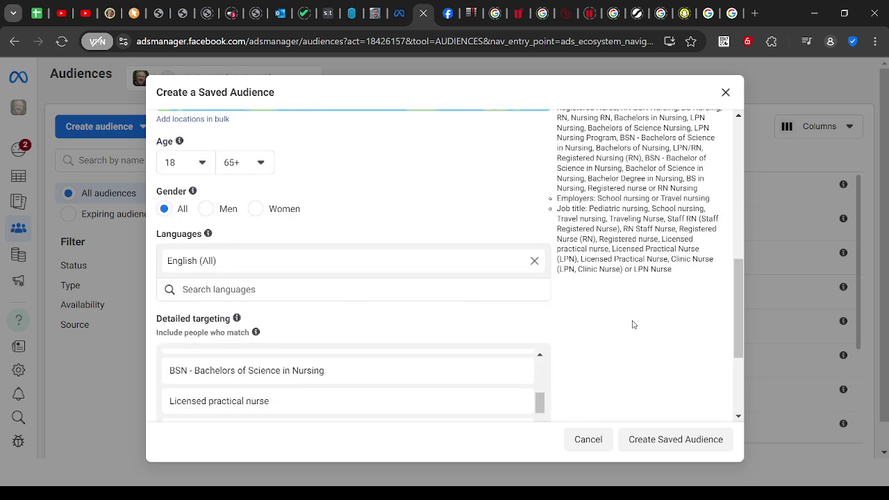
scroll(633, 324, "down", 3)
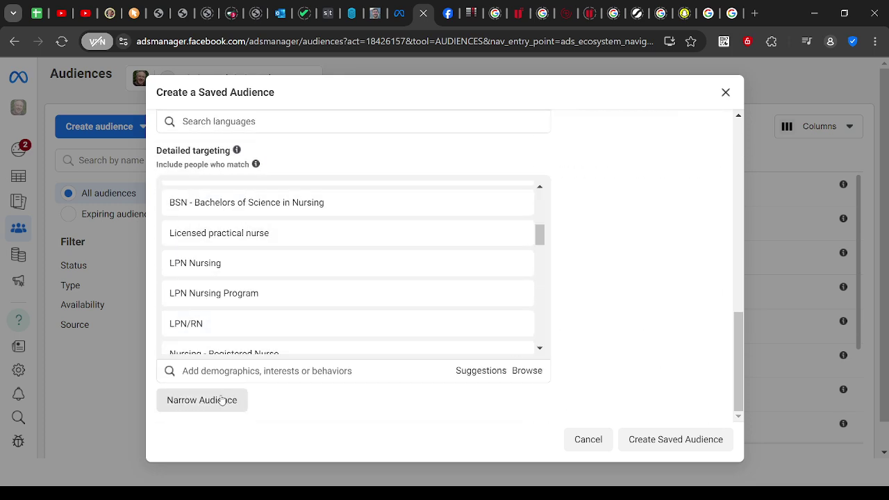
left_click(224, 399)
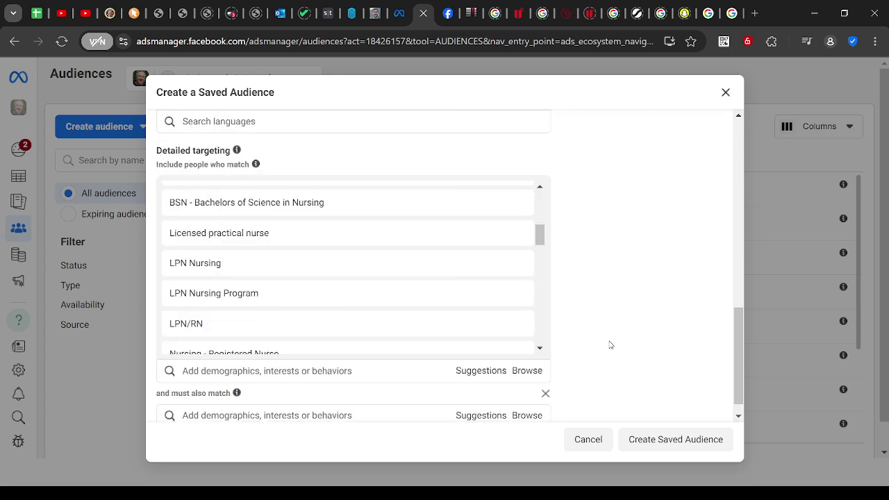
scroll(610, 345, "down", 1)
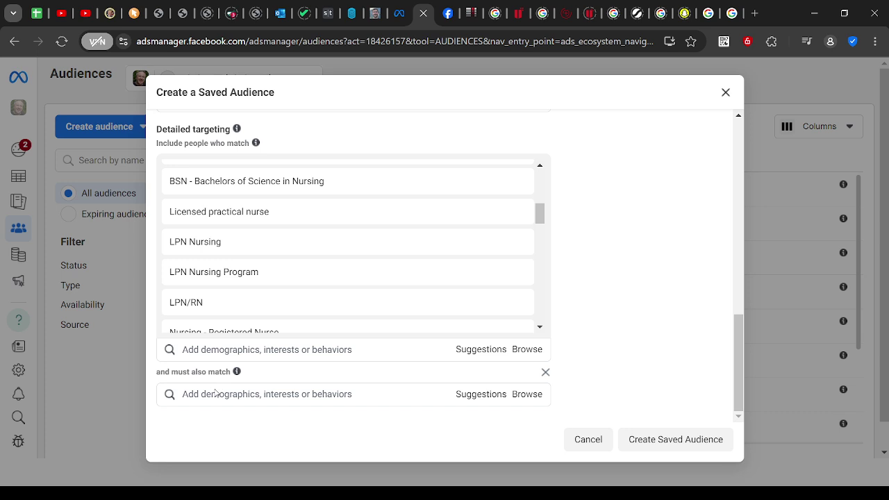
Step: Remove the 'must also match' group and create the nursing saved audience
left_click(545, 372)
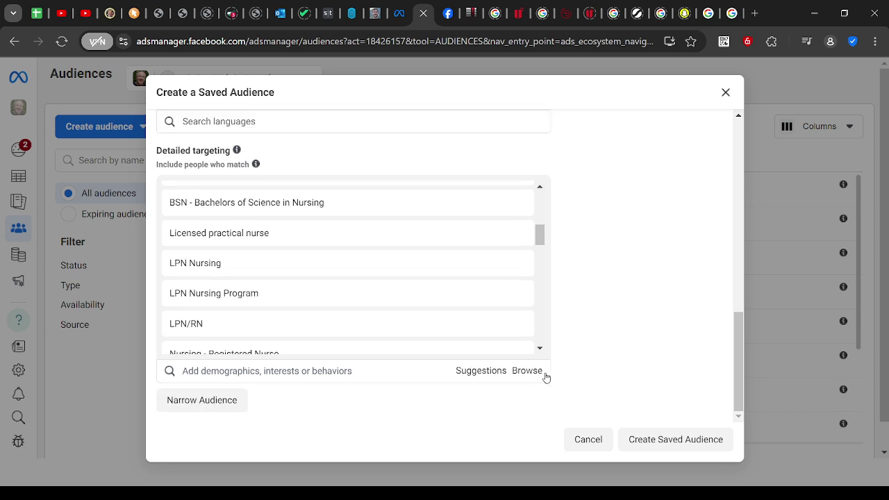
left_click(683, 445)
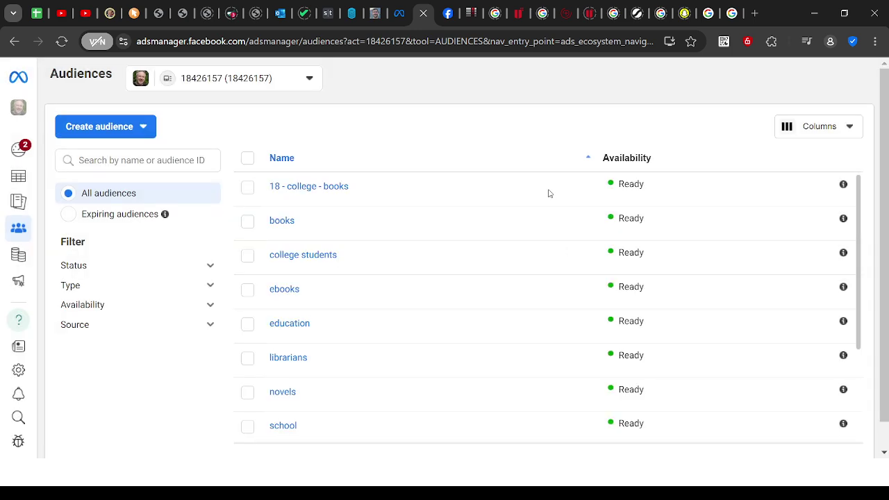
mouse_move(277, 427)
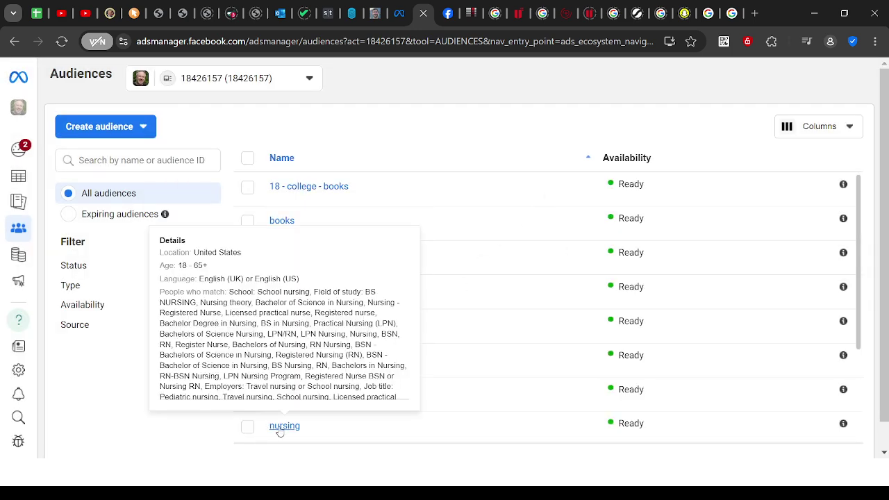
Step: Go to Campaigns and open the cheapbooks.com nursing ad set for editing
mouse_move(19, 178)
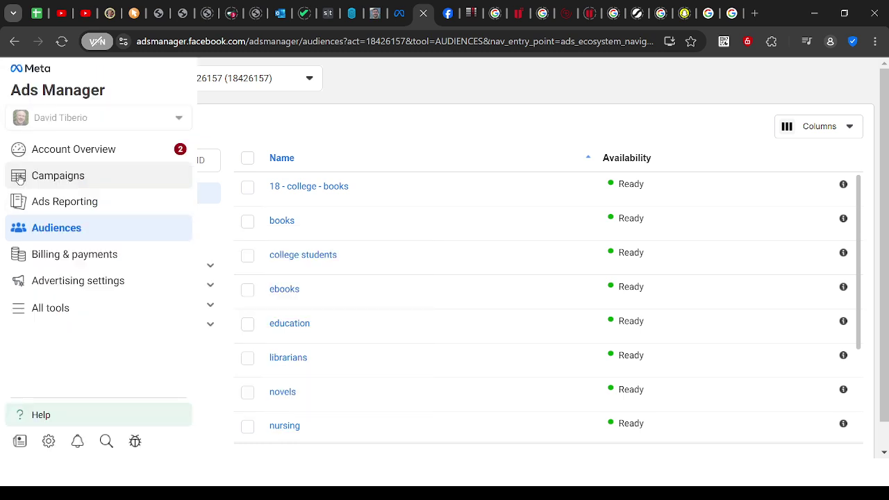
left_click(42, 179)
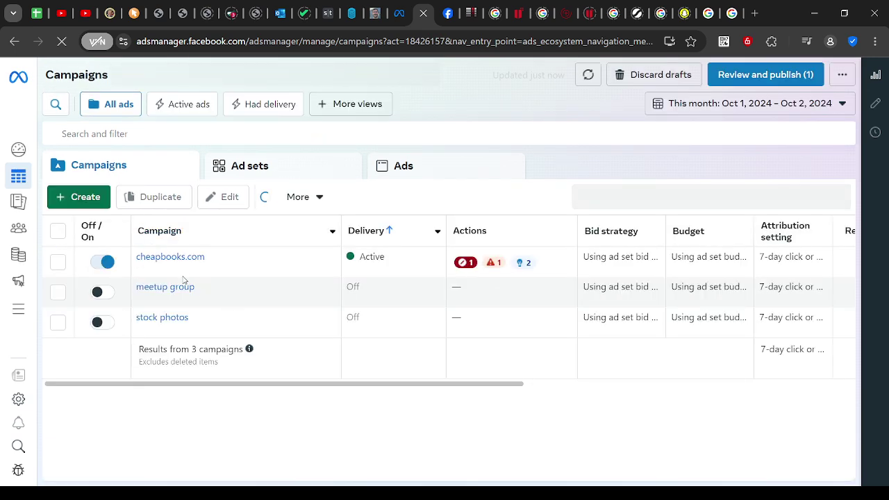
mouse_move(181, 275)
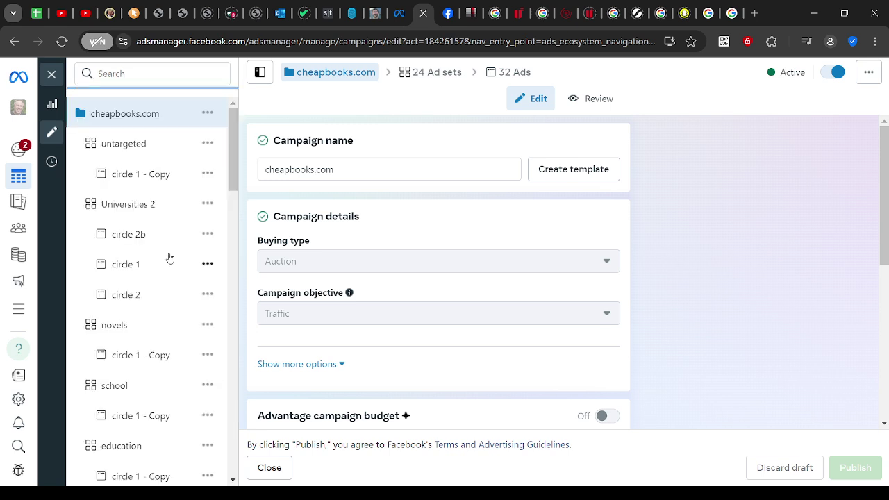
left_click_drag(233, 139, 224, 259)
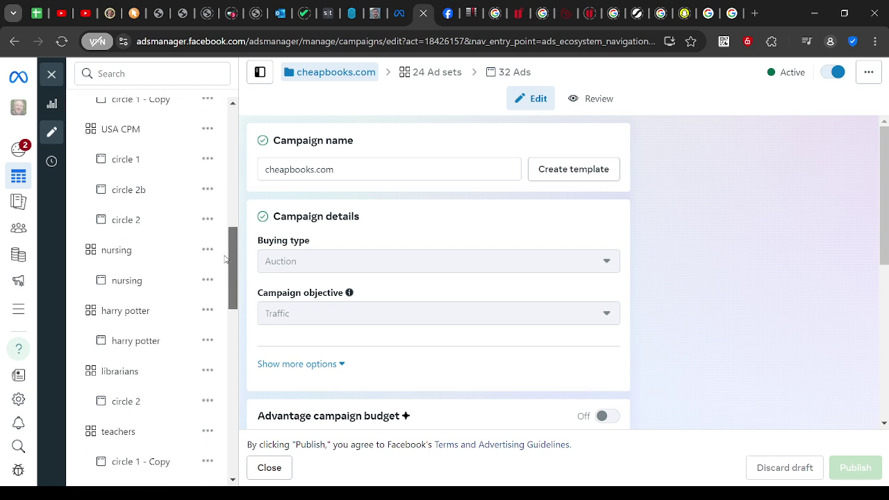
left_click(109, 253)
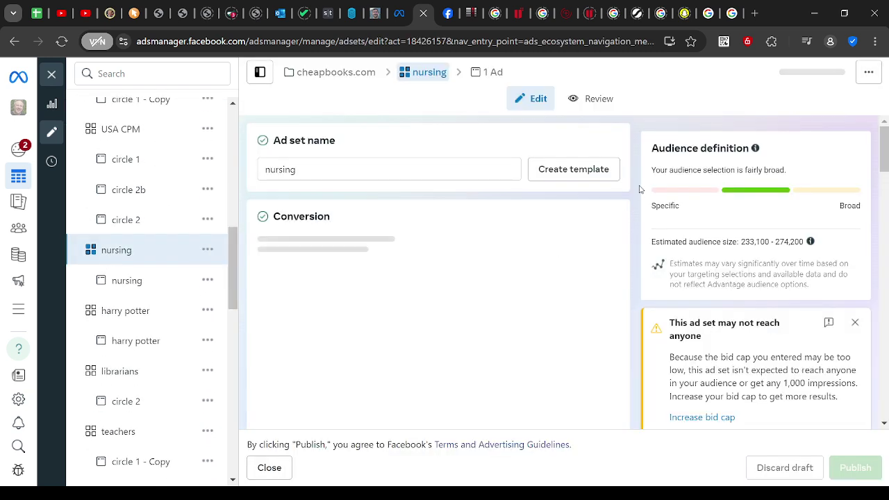
Step: Apply the saved 'nursing' audience to the nursing ad set
scroll(636, 195, "down", 5)
scroll(640, 188, "down", 3)
scroll(527, 230, "down", 2)
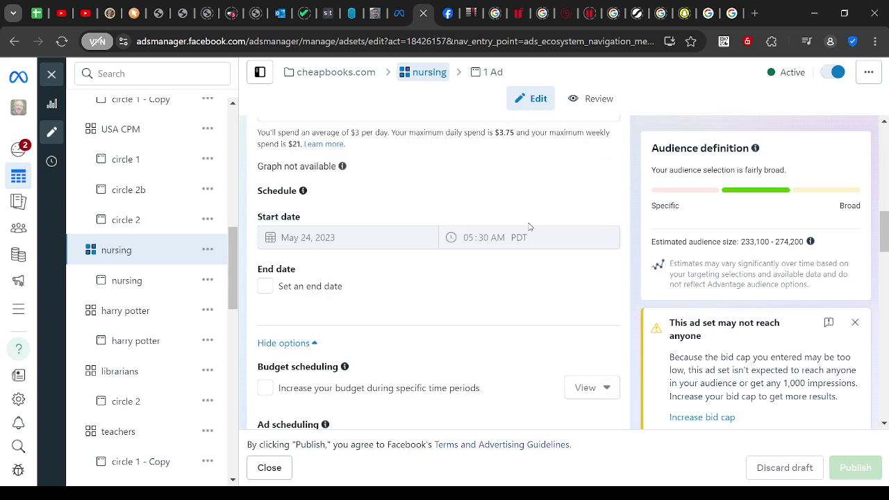
scroll(595, 247, "down", 2)
scroll(549, 257, "down", 2)
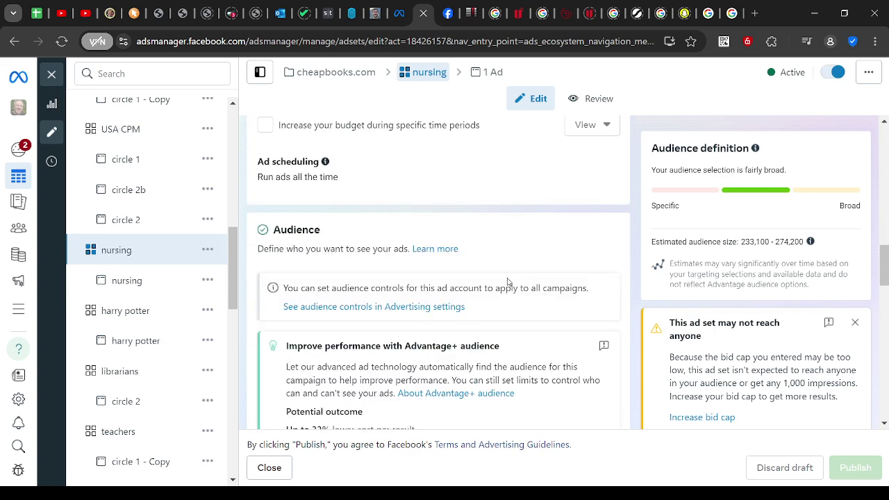
scroll(507, 281, "down", 5)
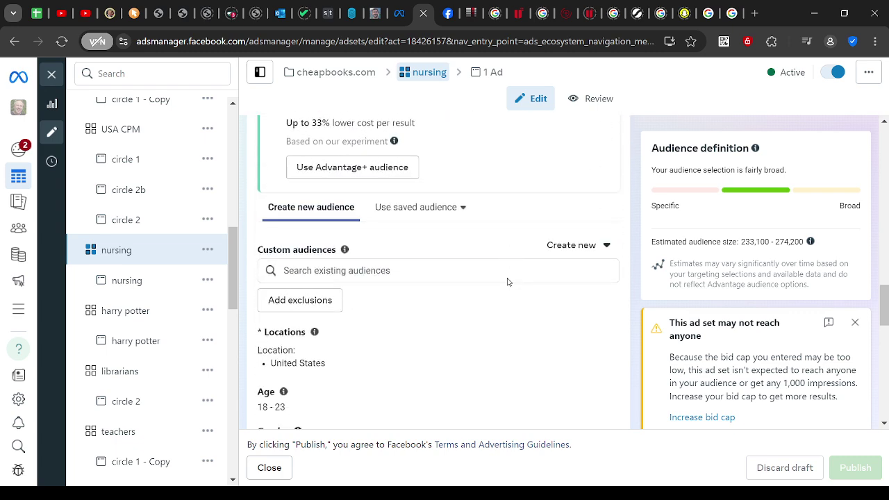
scroll(324, 306, "down", 2)
scroll(436, 282, "up", 2)
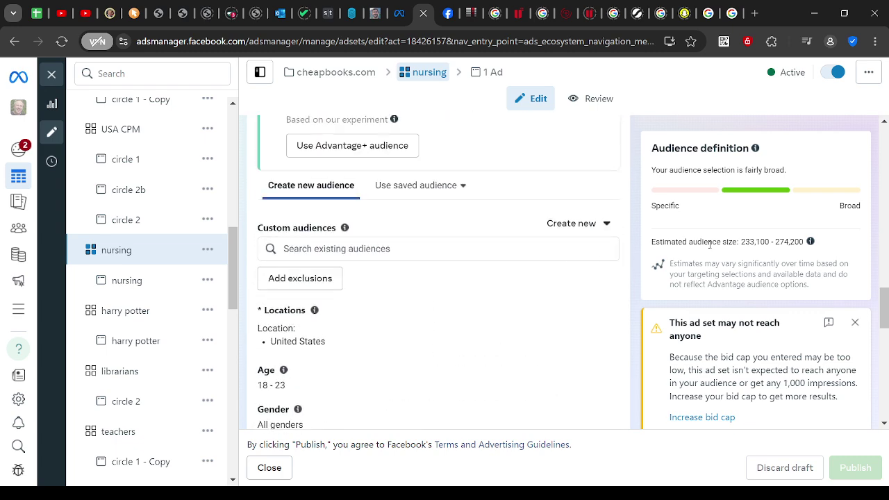
double_click(741, 241)
left_click(466, 191)
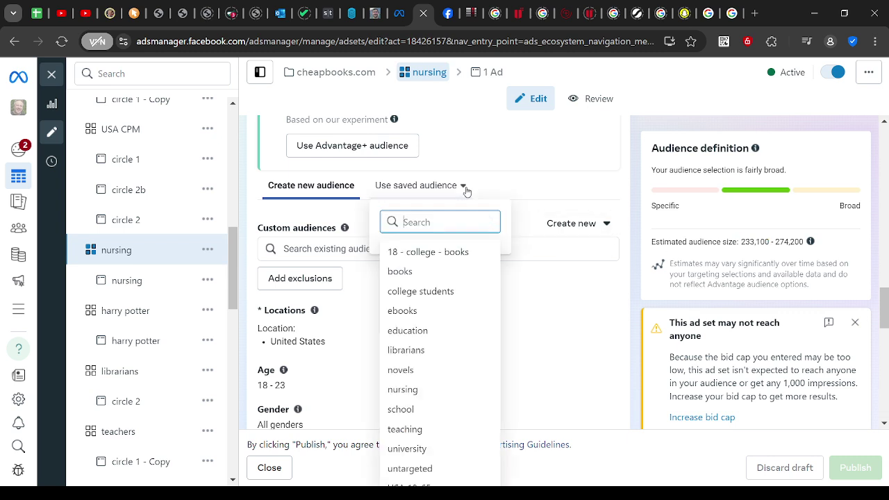
left_click(415, 389)
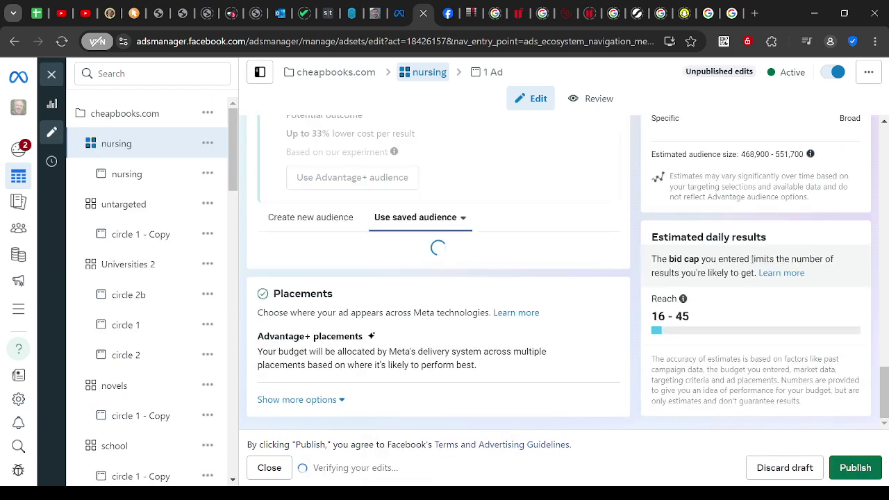
Step: Publish the ad set changes
scroll(749, 278, "up", 2)
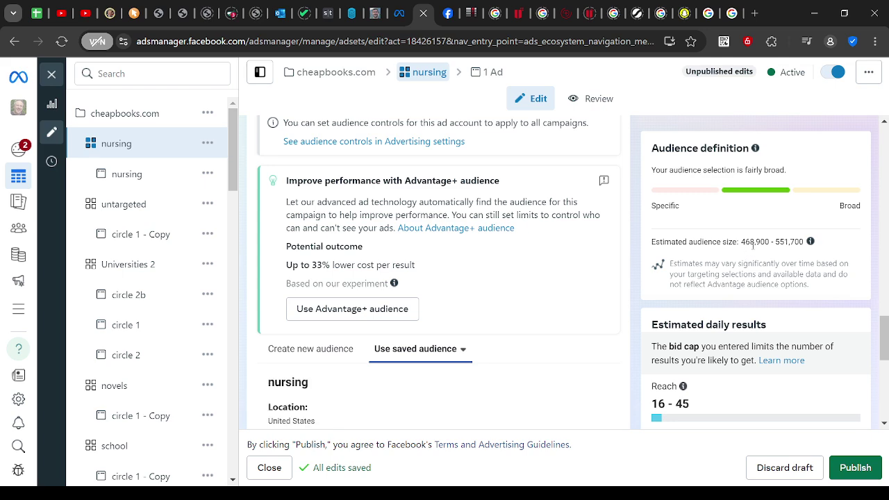
scroll(562, 343, "down", 4)
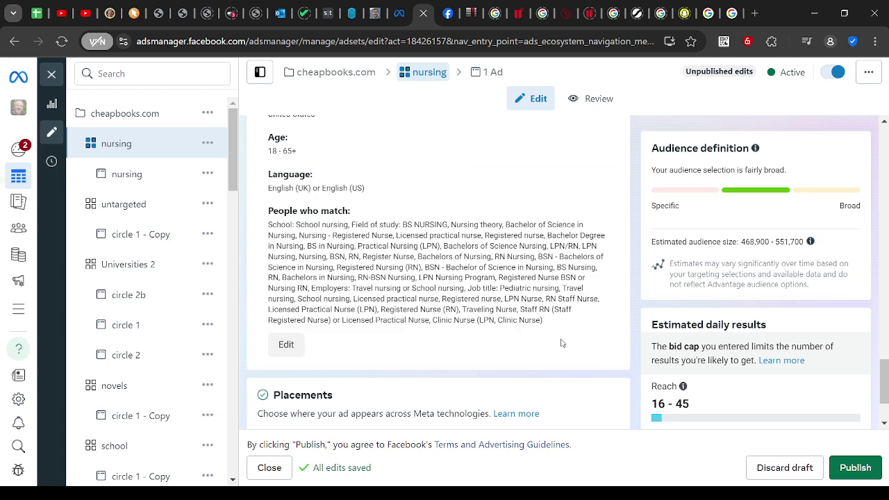
scroll(563, 343, "up", 1)
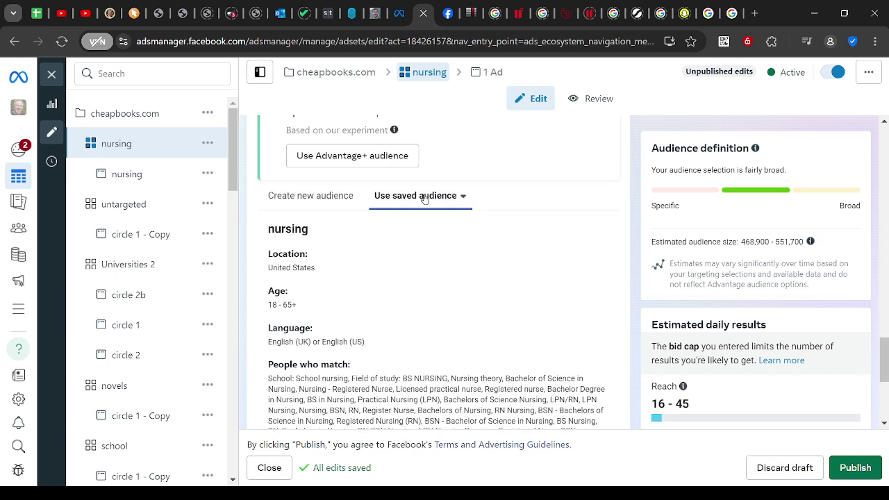
left_click(855, 470)
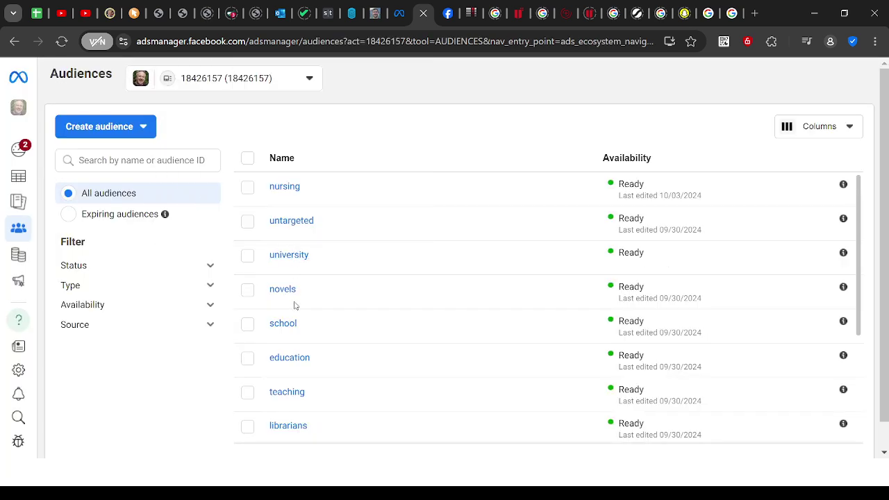
Step: Sort audiences by Name, select 'nursing' and choose Actions > Edit
left_click(290, 160)
left_click(284, 425)
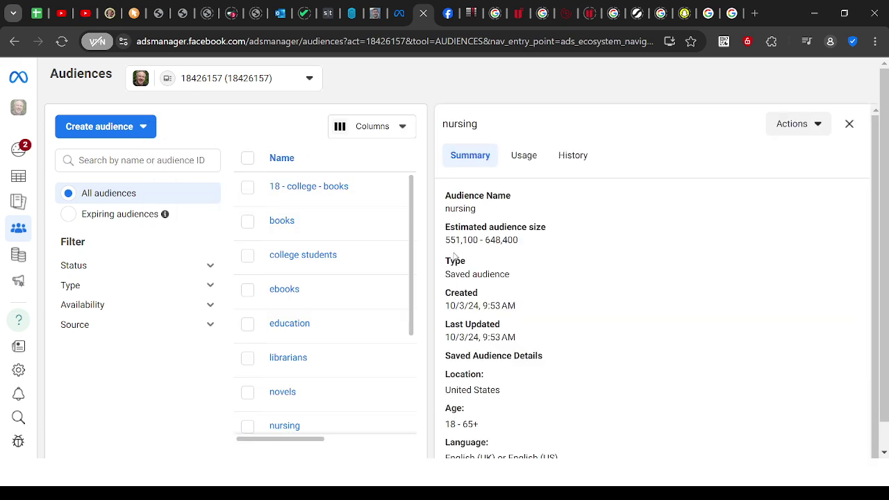
left_click(812, 125)
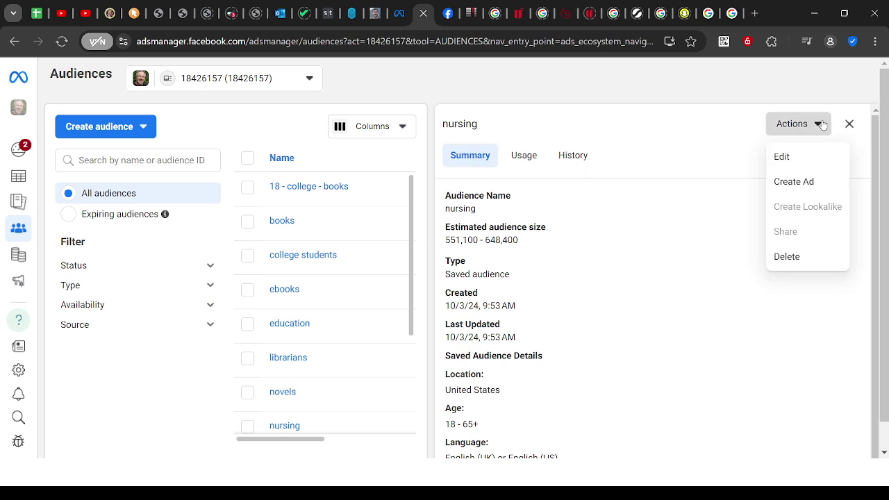
left_click(799, 154)
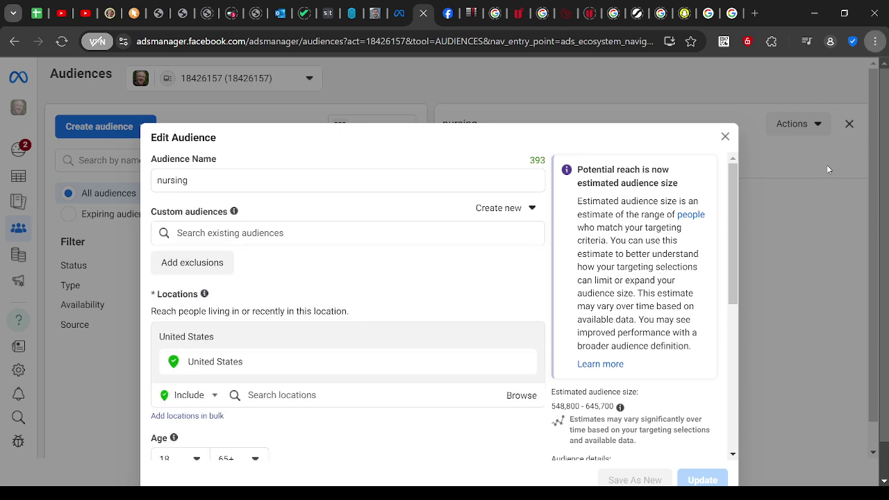
Step: Zoom out to Detailed targeting and add Nurse practitioner, another suggested nursing title and RN BSN
key("ctrl+minus")
key("ctrl+minus")
key("ctrl+minus")
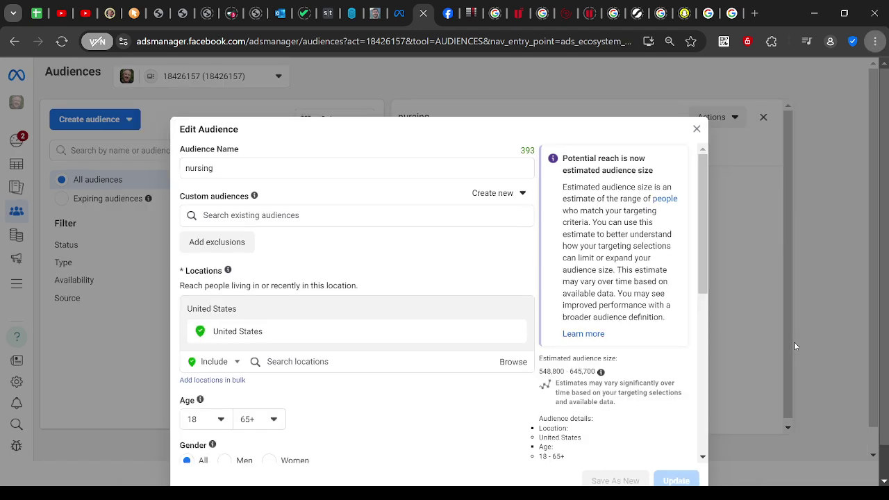
key("ctrl+minus")
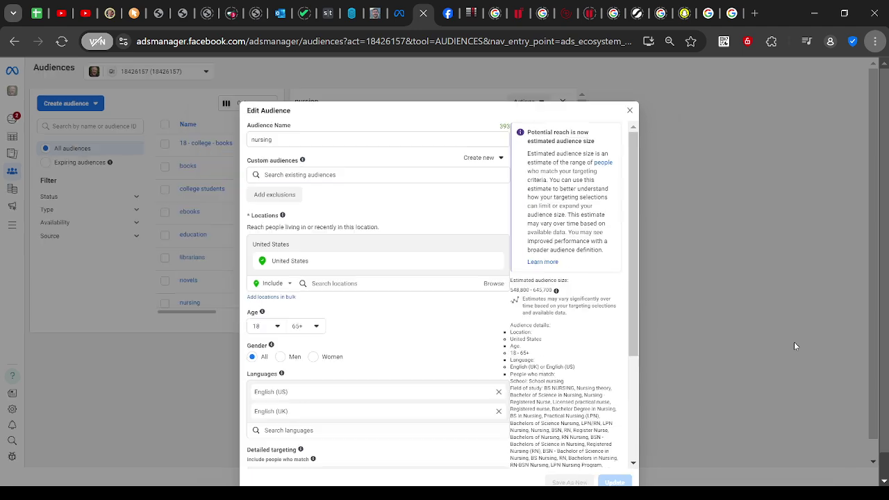
left_click_drag(635, 187, 634, 347)
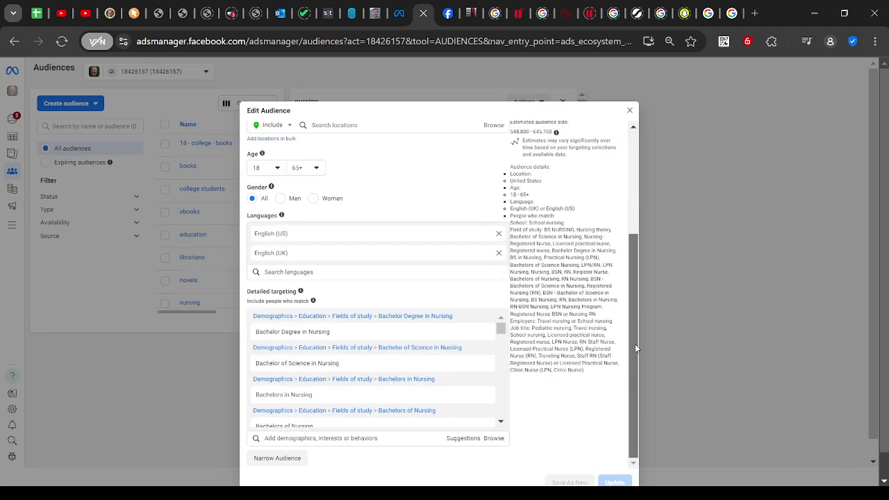
left_click(457, 443)
scroll(417, 389, "down", 2)
left_click(277, 379)
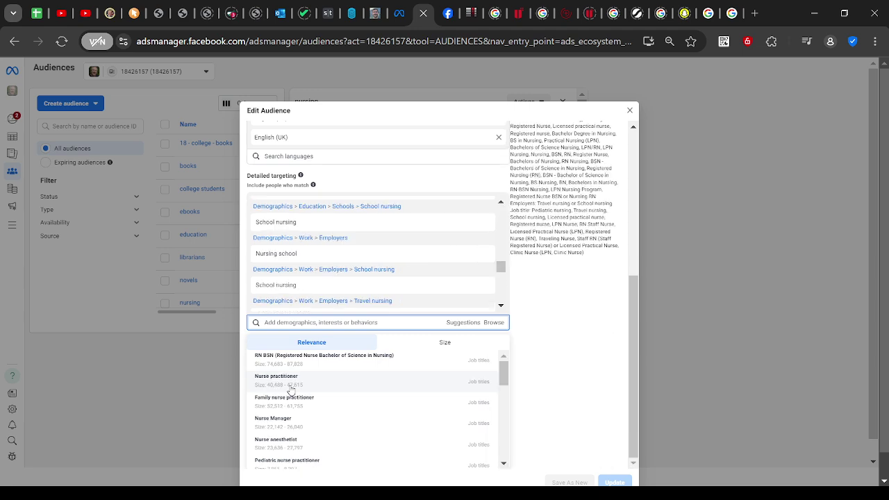
left_click(288, 381)
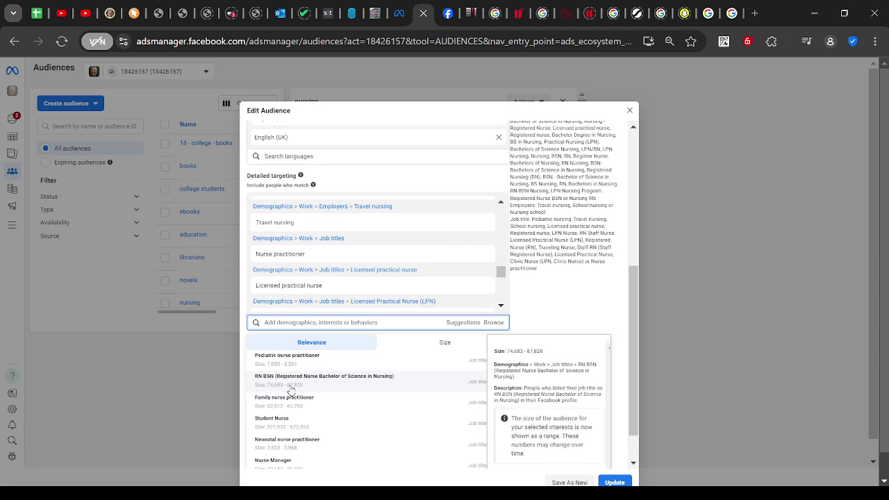
left_click(290, 390)
Step: Add more nursing job titles, e.g. Pediatric nurse practitioner, Nurse anesthetist, Student Nurse, Registered Nurse Supervisor
left_click(300, 361)
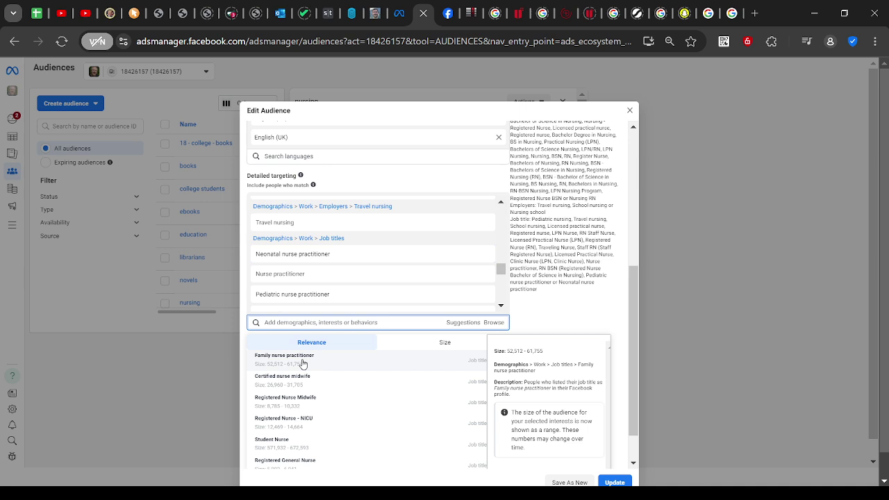
left_click(302, 363)
left_click(302, 363)
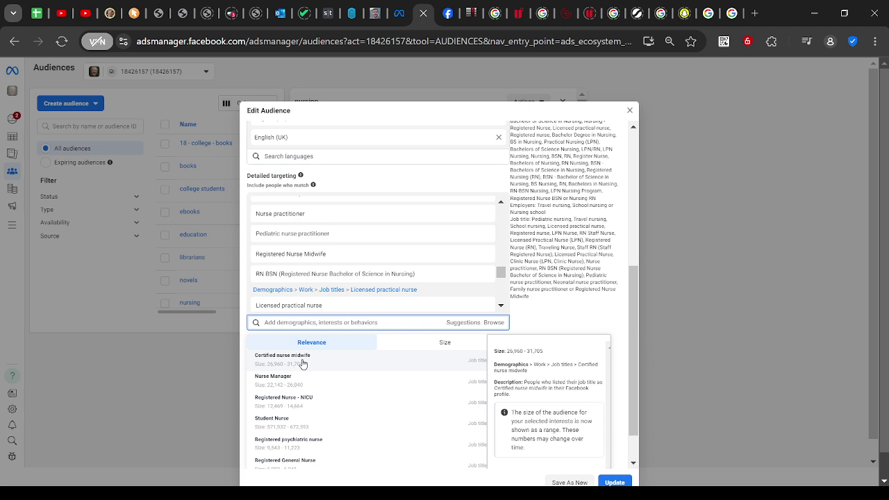
left_click(302, 364)
left_click(302, 363)
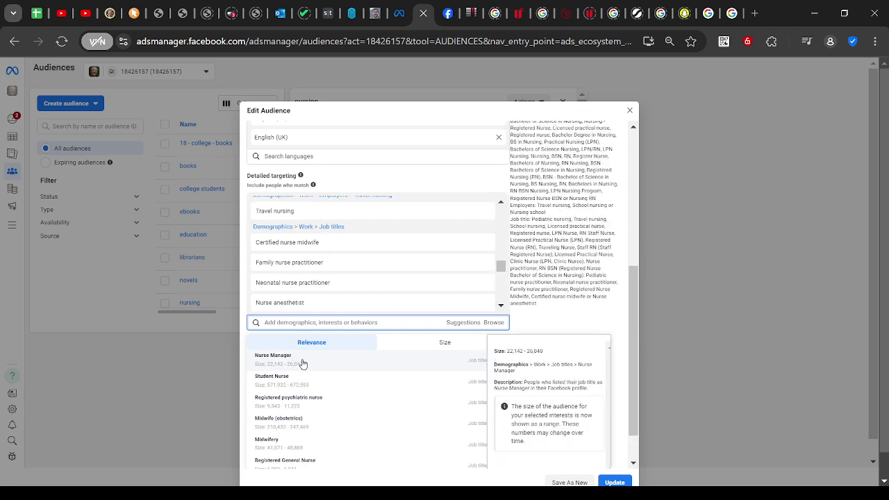
left_click(302, 363)
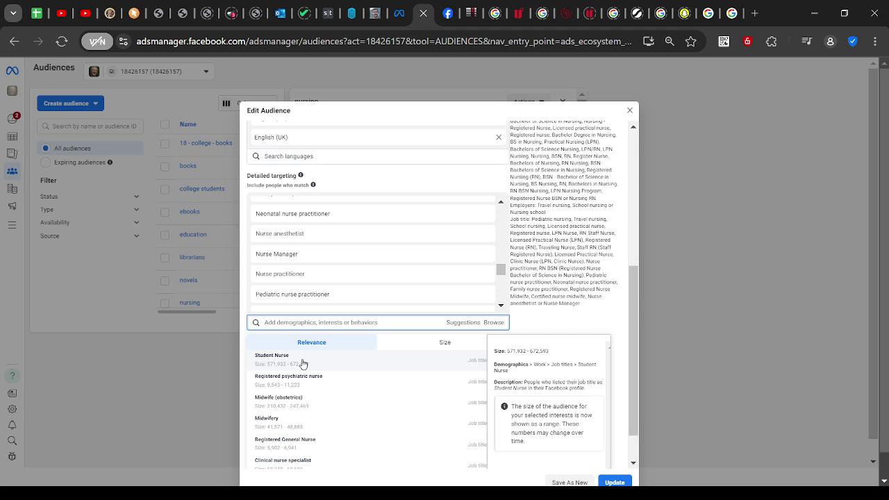
left_click(302, 363)
left_click(301, 363)
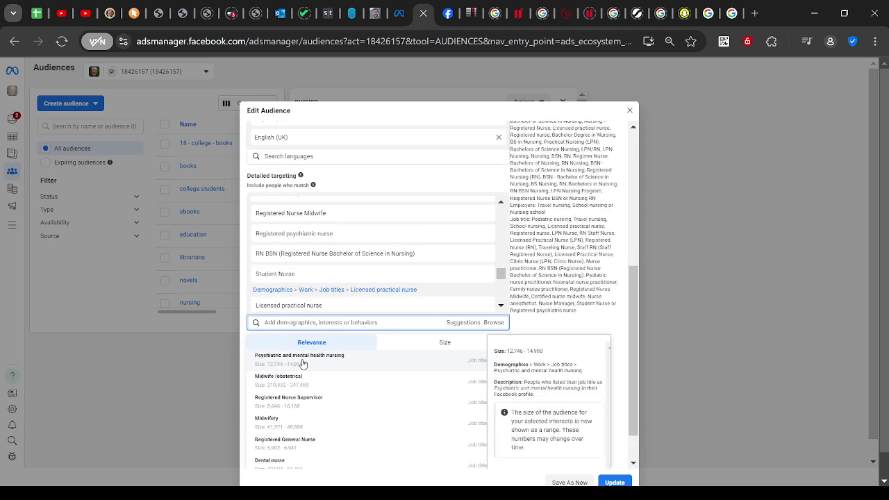
left_click(302, 363)
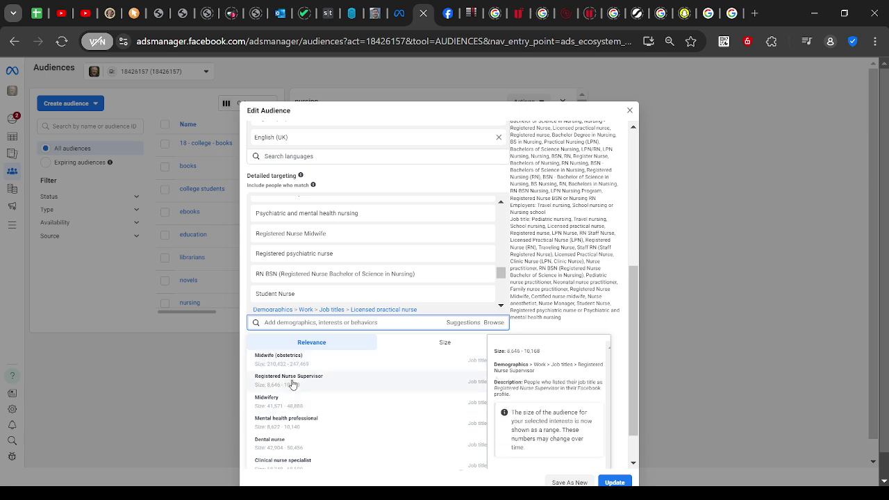
left_click(290, 379)
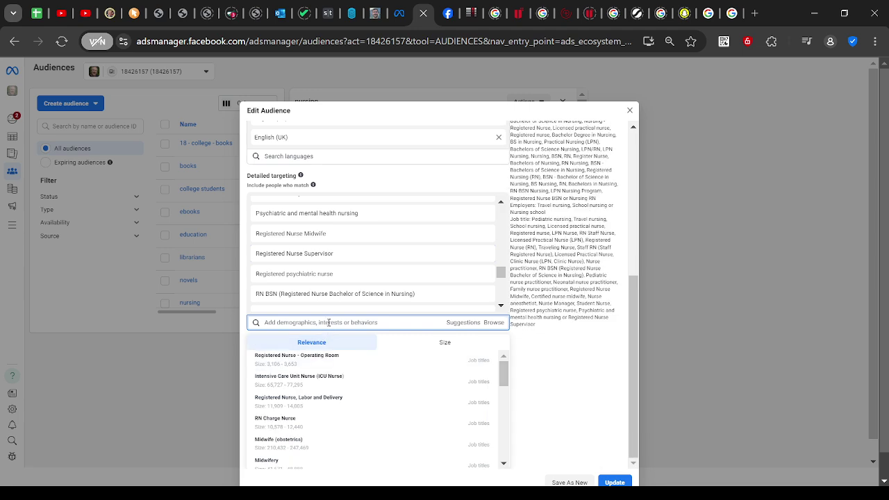
Step: Add Registered Nurse - Operating Room as a job title and browse the Interests category
left_click(319, 361)
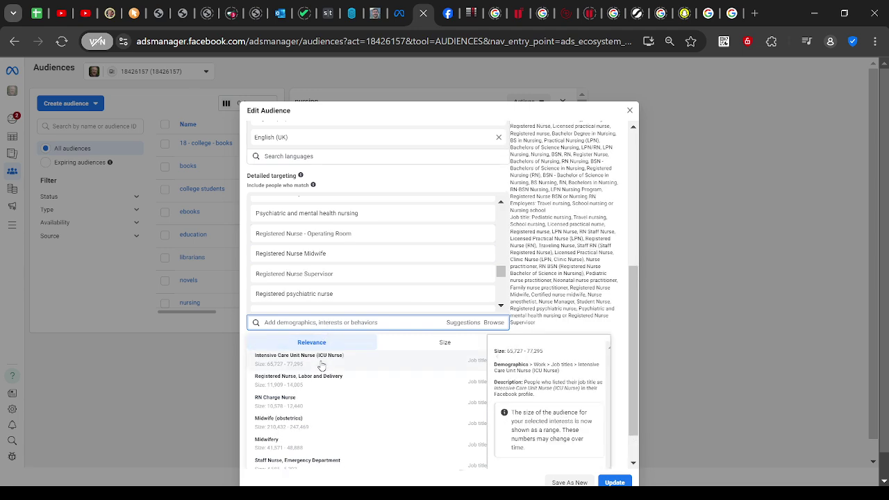
left_click(491, 323)
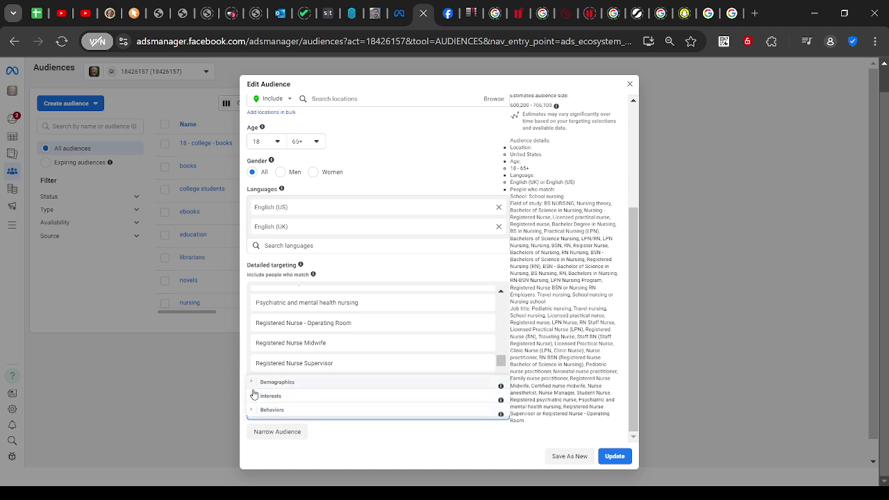
left_click(252, 396)
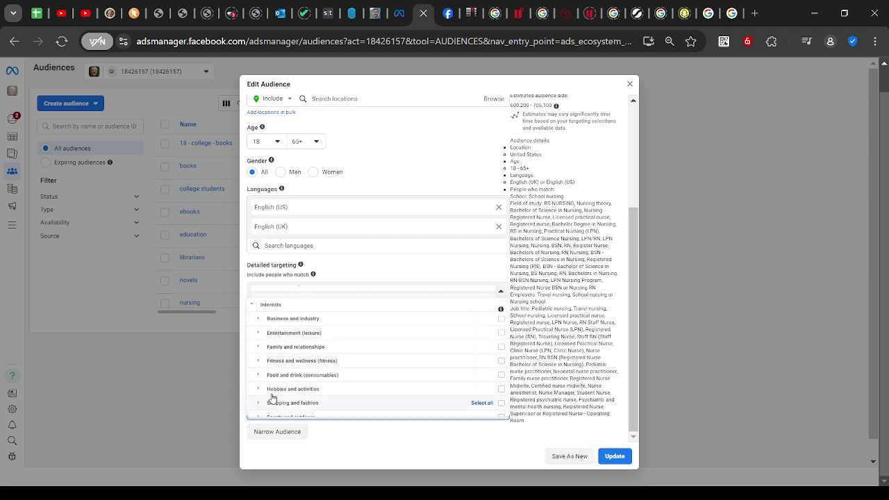
scroll(272, 393, "down", 2)
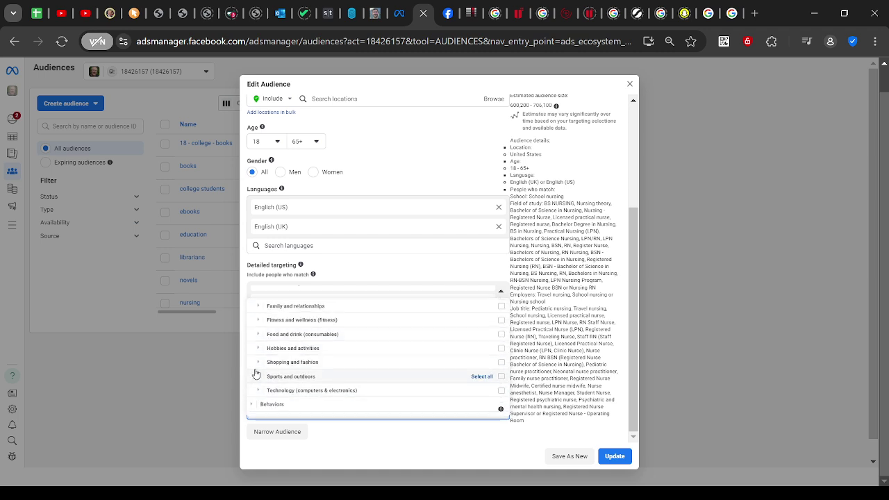
scroll(261, 361, "up", 1)
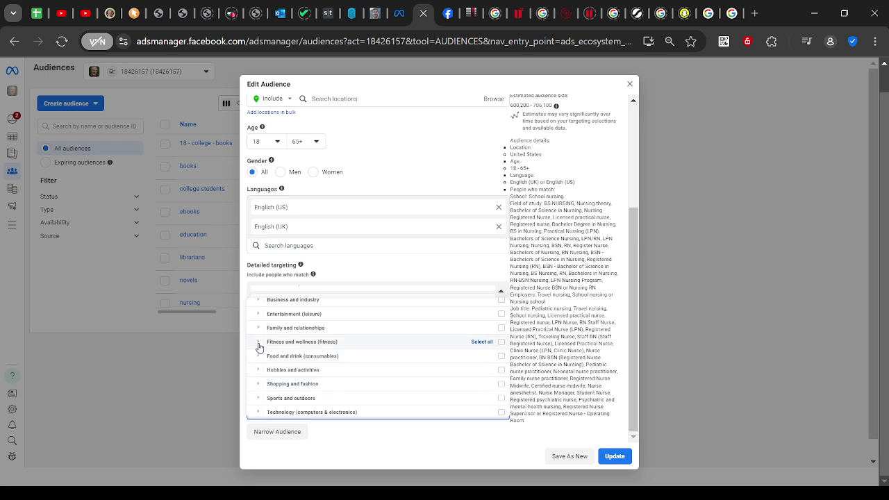
Step: Look through the Fitness and wellness interests and the Behaviors category
left_click(259, 344)
scroll(271, 347, "down", 3)
scroll(313, 357, "down", 2)
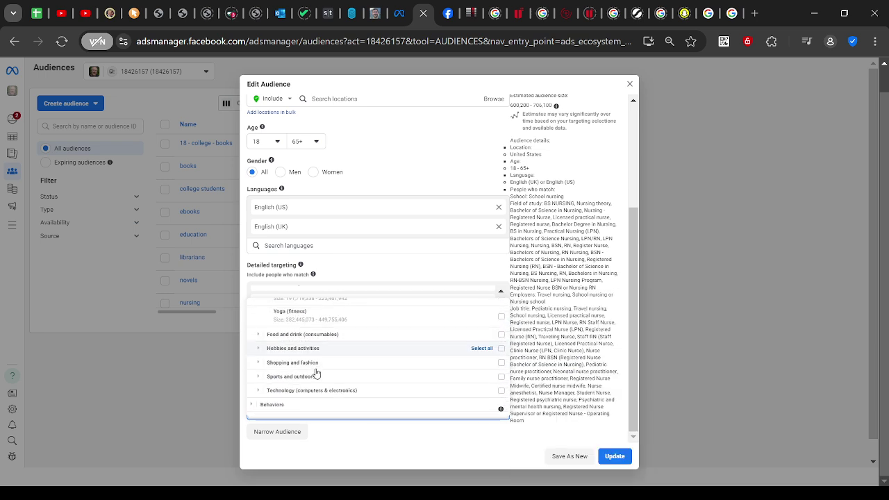
left_click(253, 409)
scroll(313, 361, "down", 2)
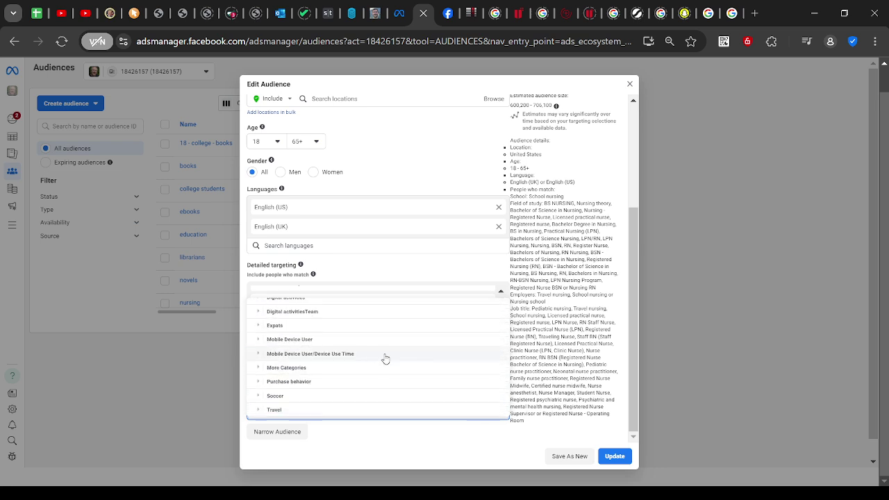
scroll(283, 337, "up", 3)
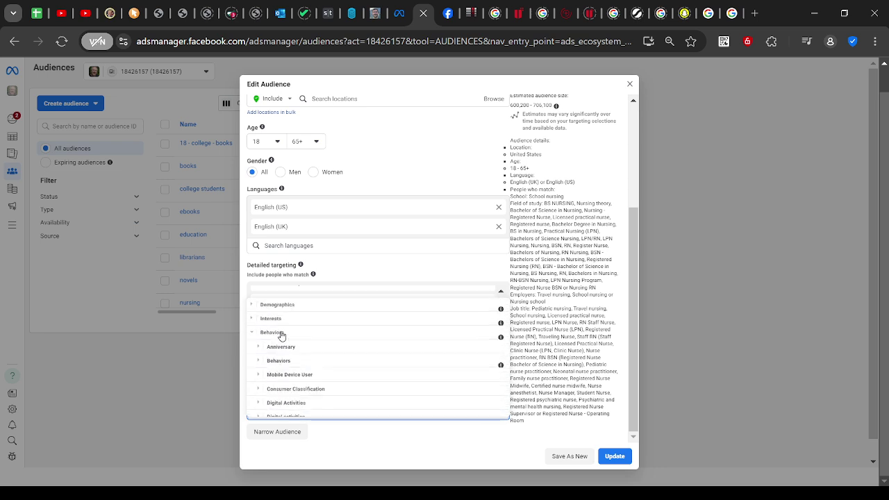
Step: Expand Demographics > Work > Industries and scroll through the available industries
left_click(252, 308)
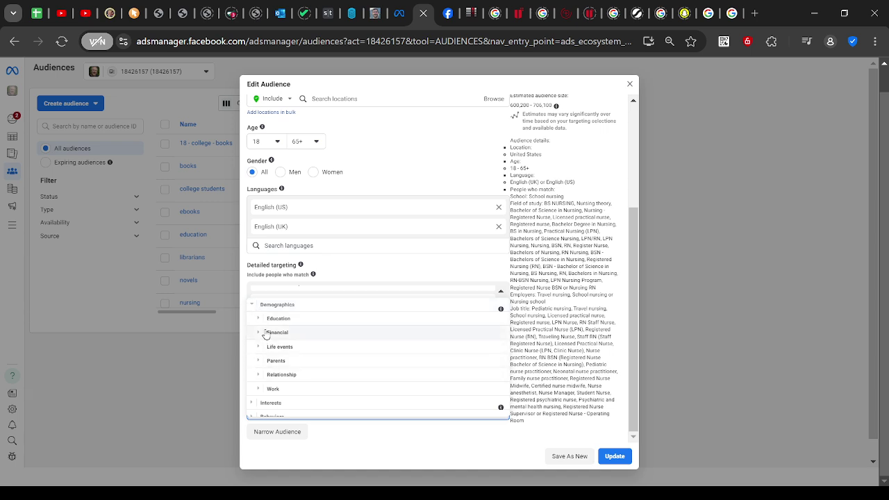
left_click(260, 391)
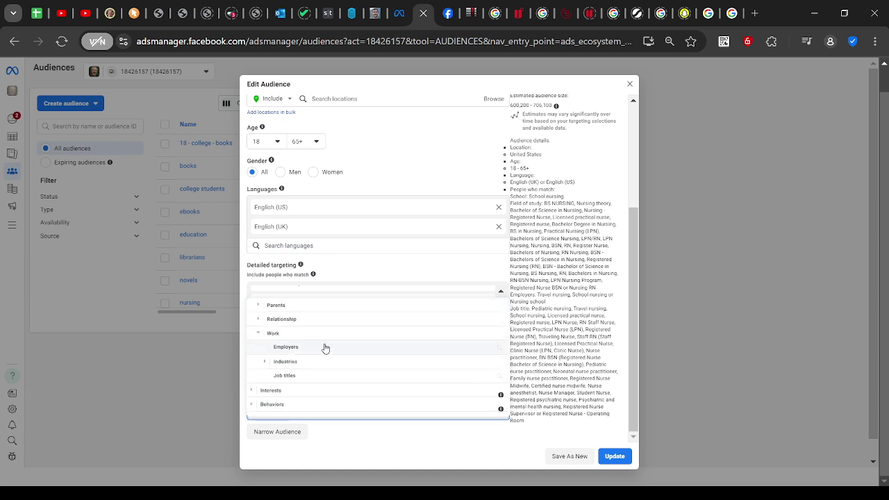
left_click(264, 362)
mouse_move(366, 334)
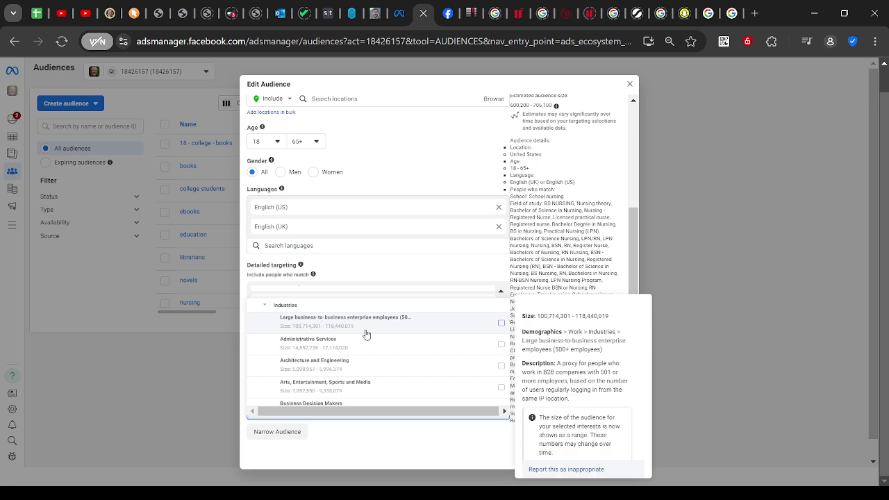
scroll(365, 335, "down", 5)
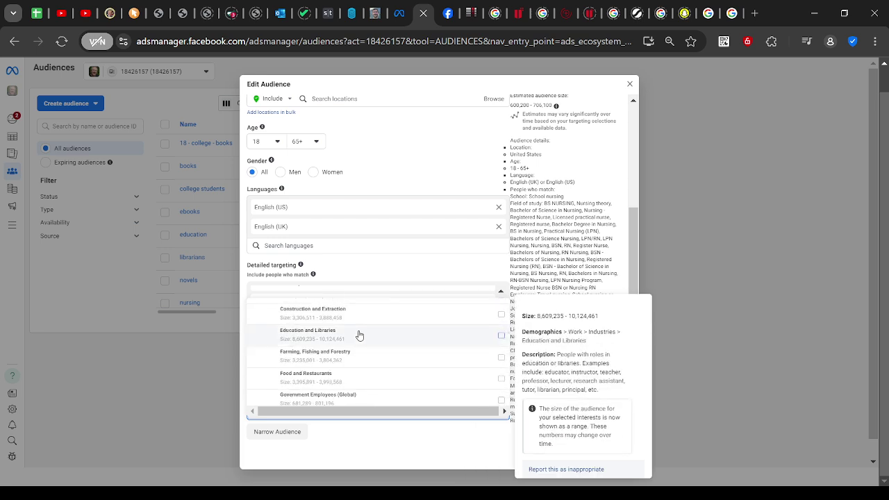
scroll(360, 335, "down", 5)
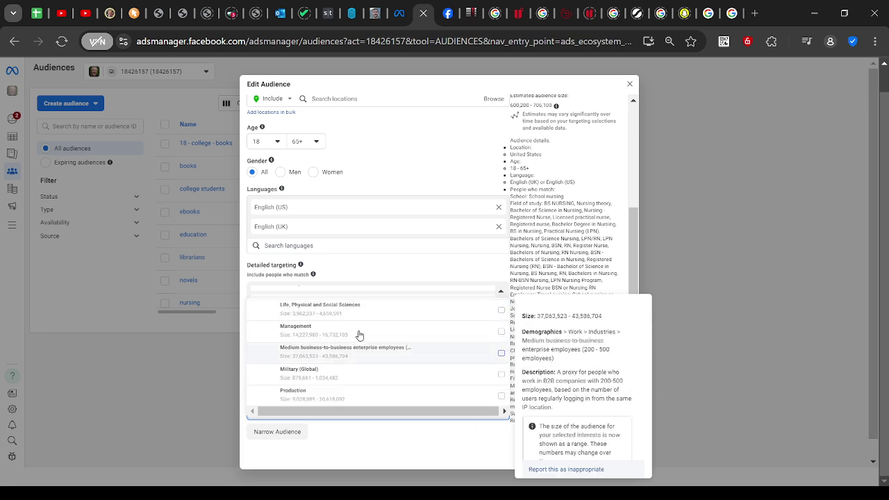
scroll(360, 336, "up", 4)
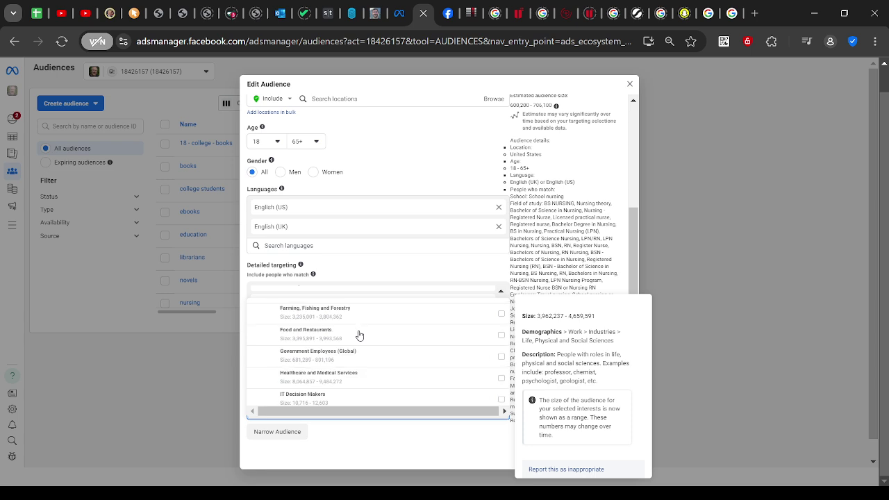
Step: Target the Healthcare and Medical Services industry and confirm updating the nursing saved audience
left_click(500, 380)
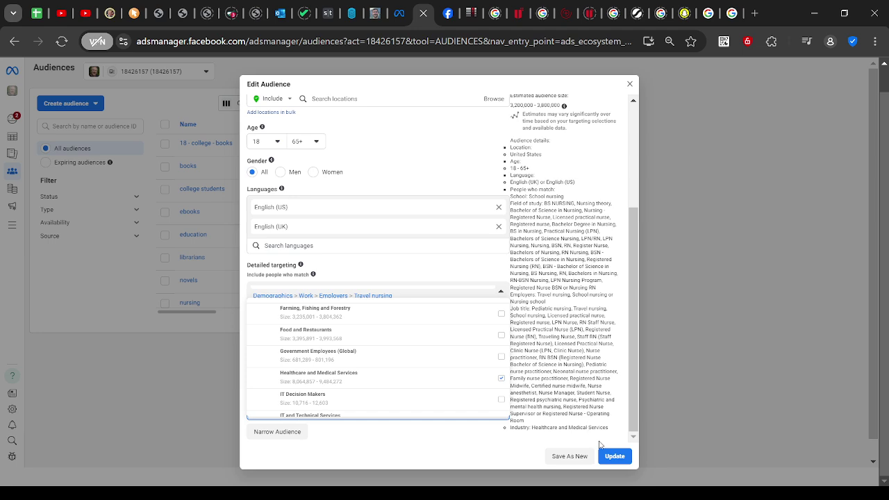
left_click(614, 454)
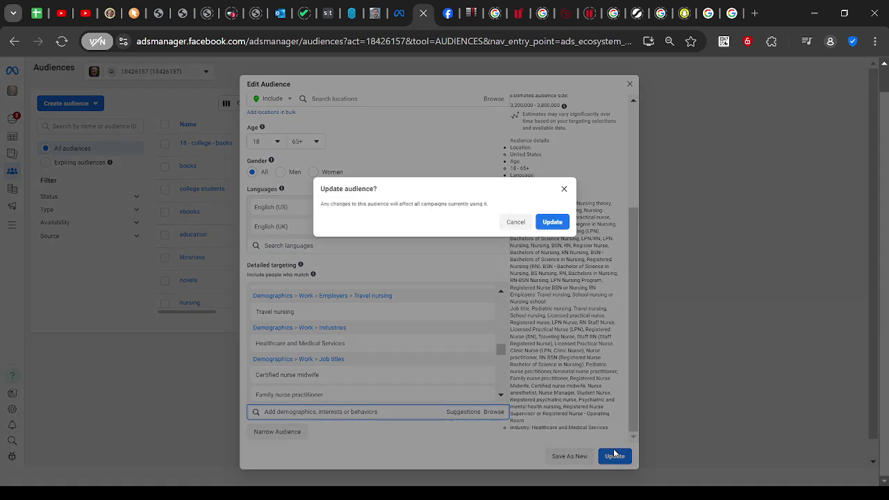
left_click(564, 222)
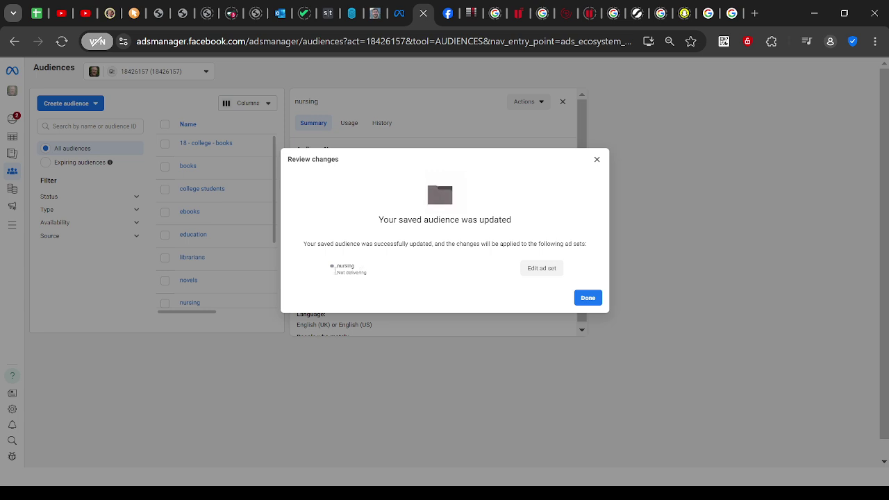
Step: Close the Review changes confirmation with Done
left_click(586, 297)
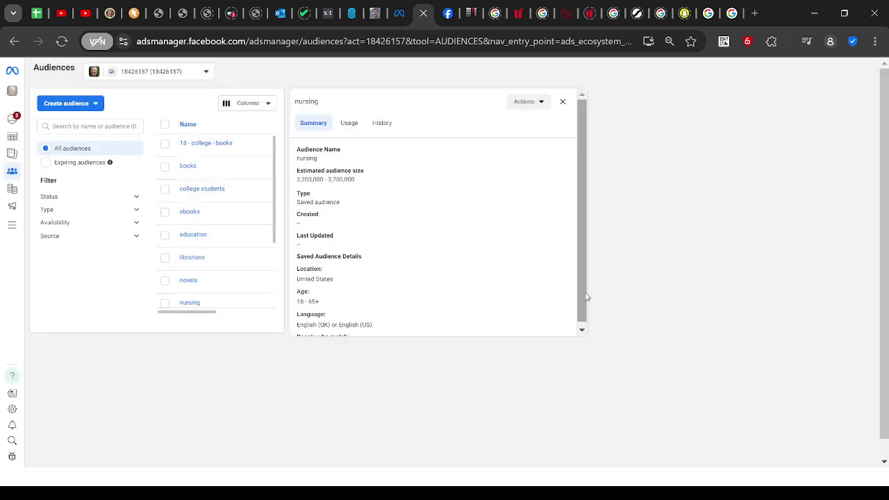